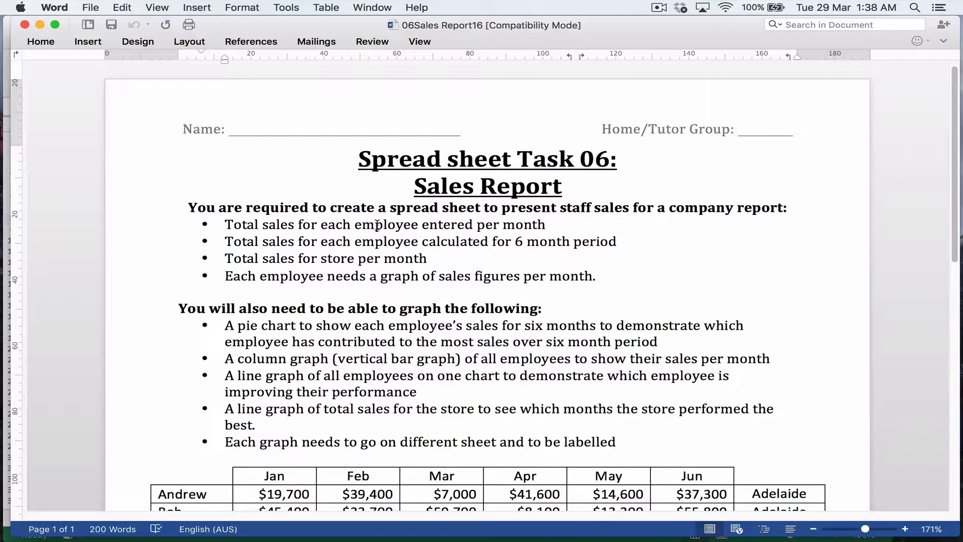
Read the Sales Report brief's requirements and sales table, and switch to Workbook5 in Excel.
scroll(444, 281, "down", 5)
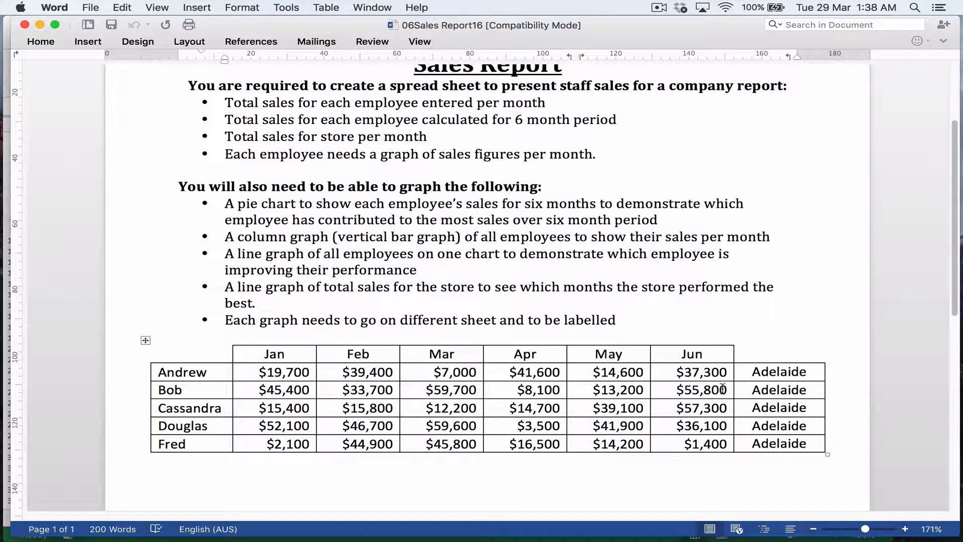
scroll(479, 334, "up", 1)
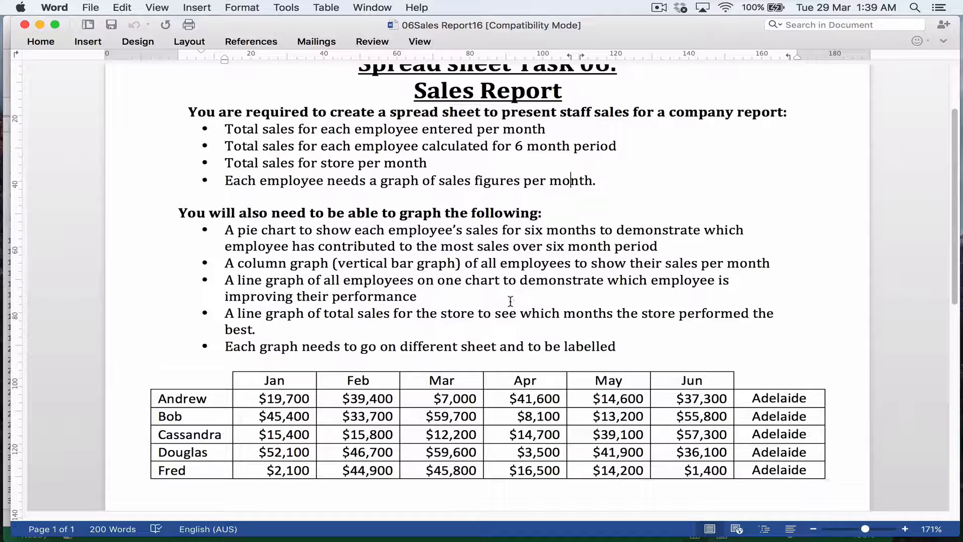
scroll(511, 300, "down", 2)
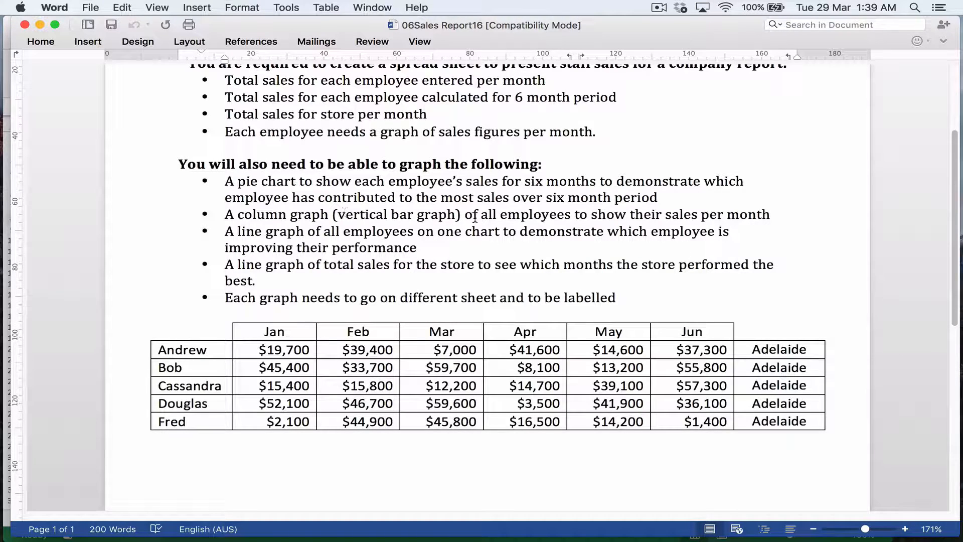
scroll(445, 233, "down", 4)
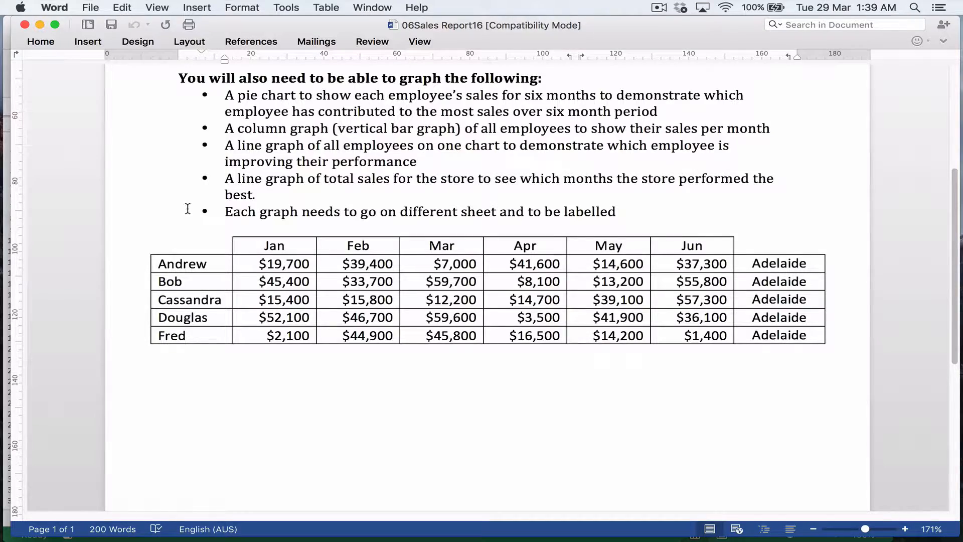
scroll(213, 211, "up", 5)
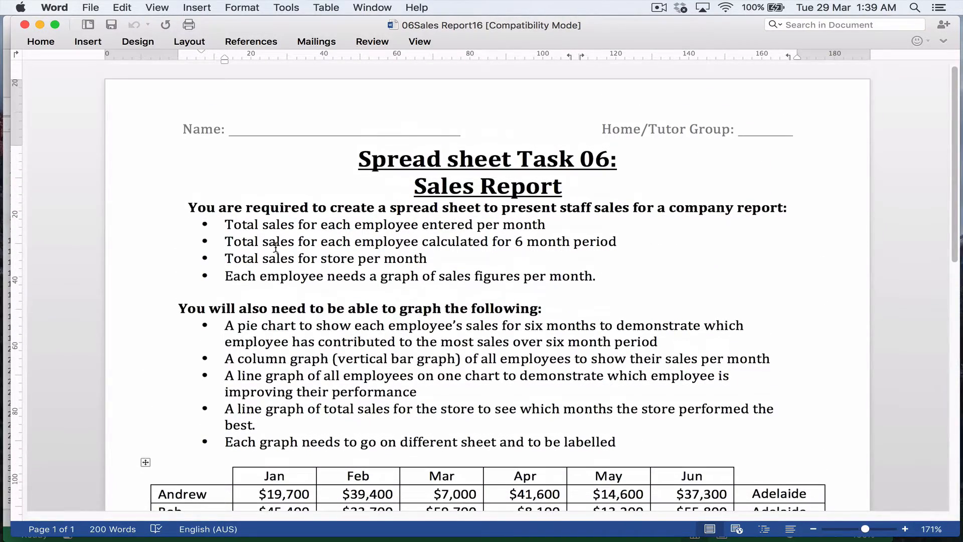
left_click(39, 24)
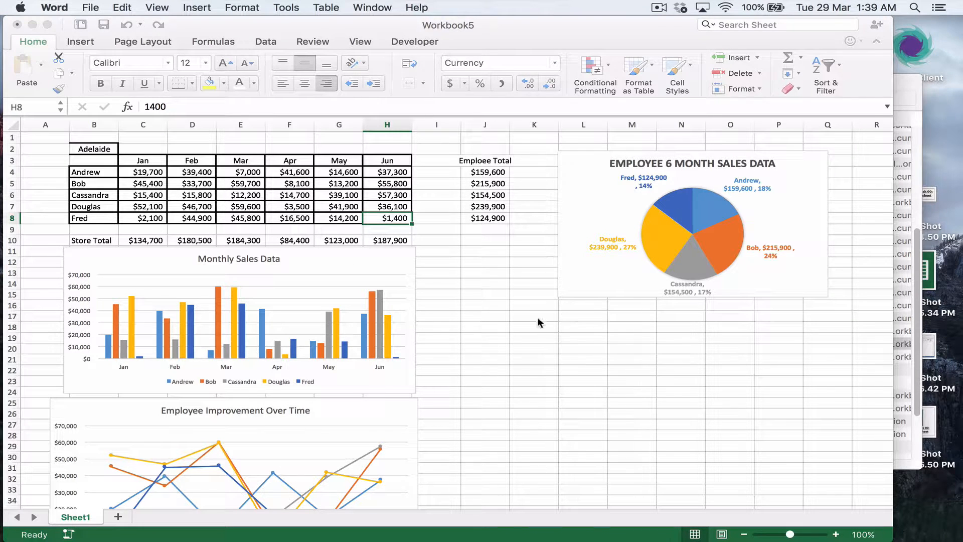
Move the Adelaide label from B2 to B3, beside the month headings.
left_click(484, 284)
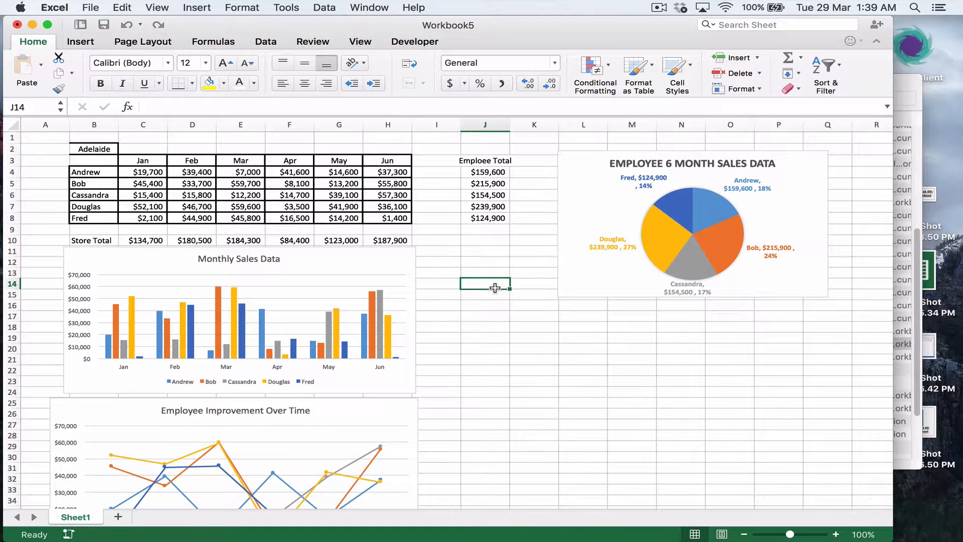
left_click(103, 170)
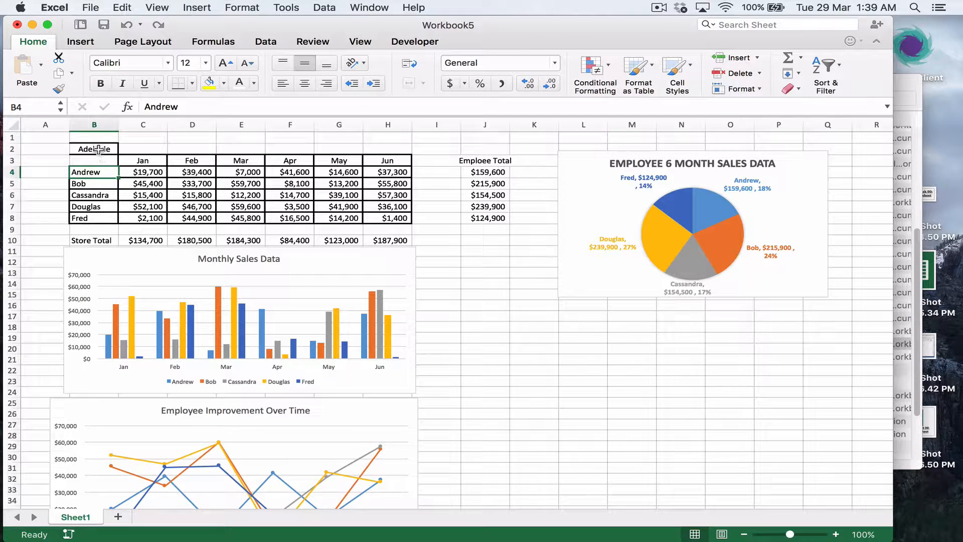
left_click(95, 150)
left_click_drag(97, 153, 95, 161)
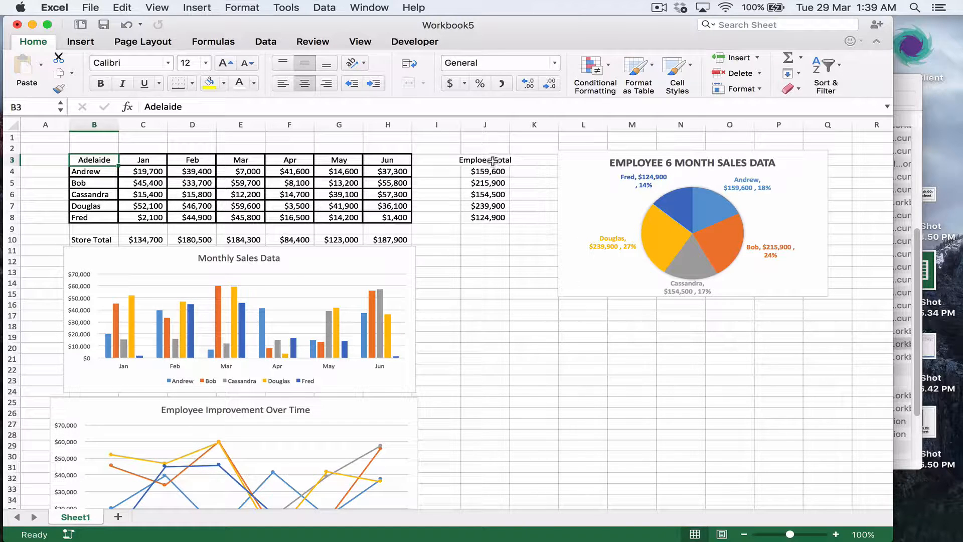
Apply all borders and a thick box border to the employee totals in J3:J8, and widen column J to fit its heading.
left_click_drag(484, 160, 487, 217)
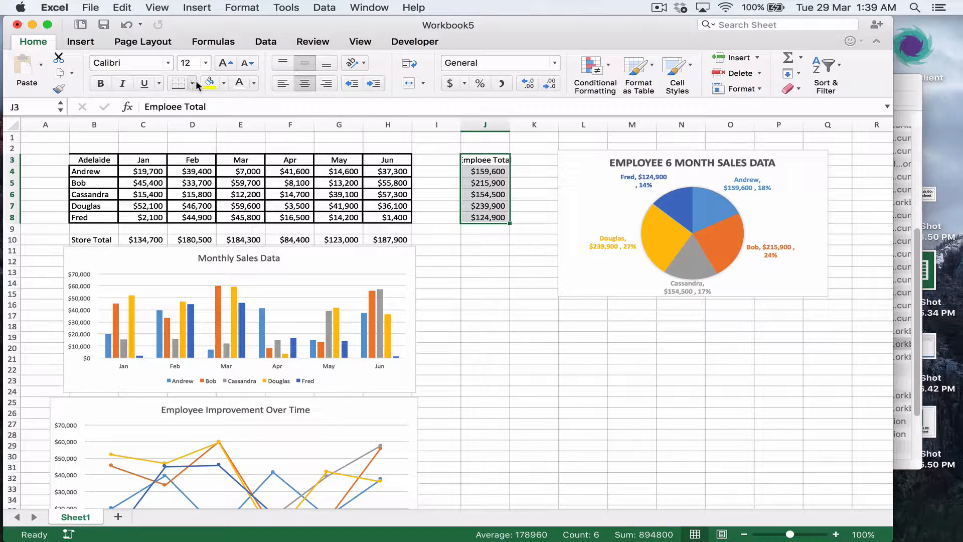
left_click(192, 83)
left_click(214, 208)
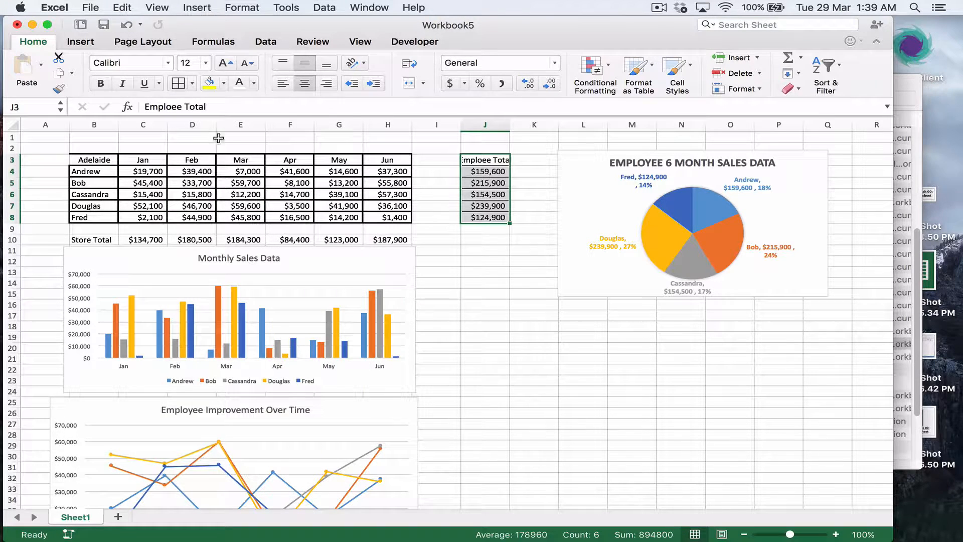
left_click(192, 83)
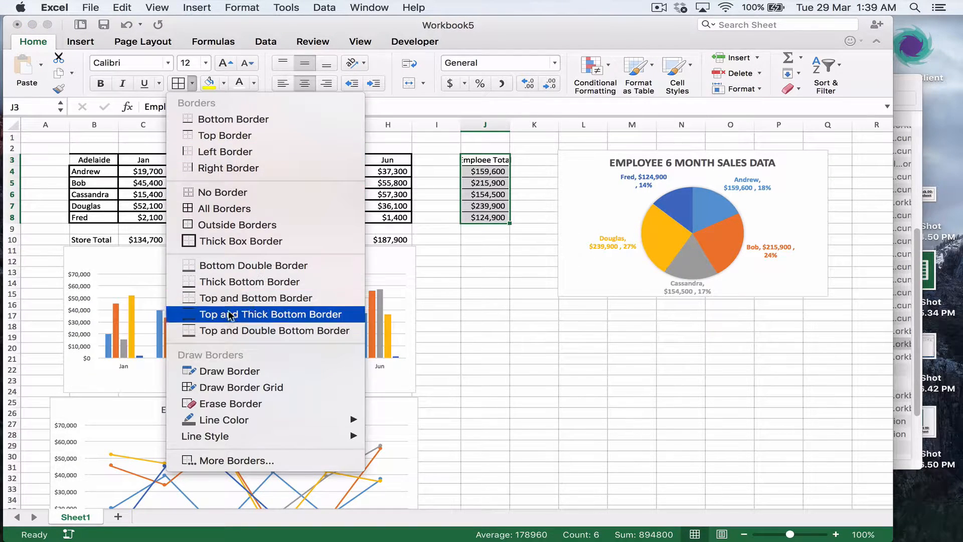
left_click(231, 239)
left_click(485, 274)
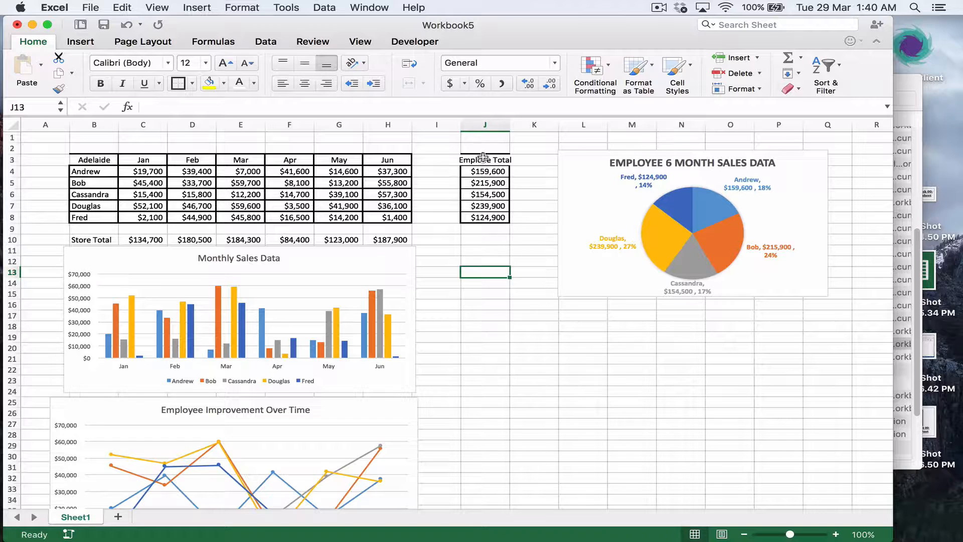
left_click_drag(458, 124, 509, 124)
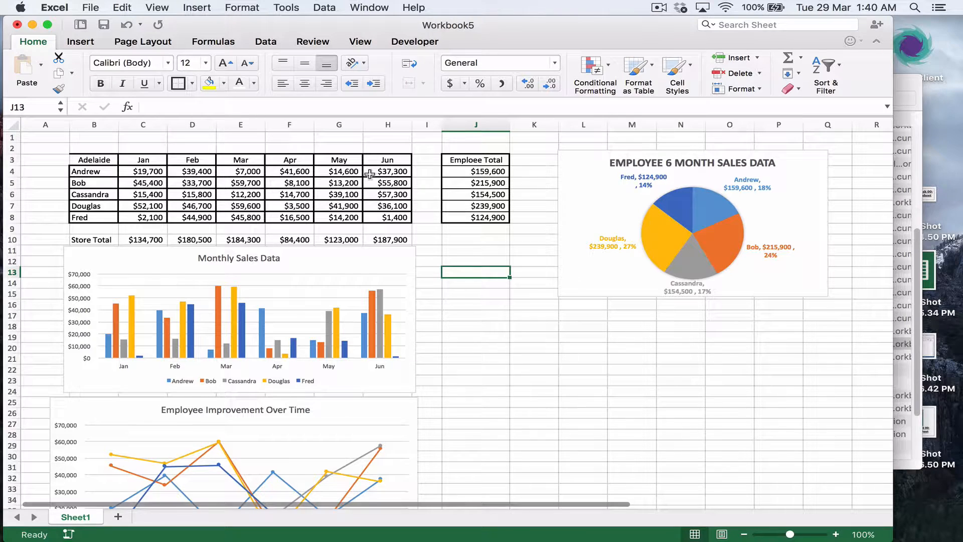
Enter =SUM(C4:H4) in J4 as the first employee's six-month total and fill the formula down to J8.
left_click(483, 171)
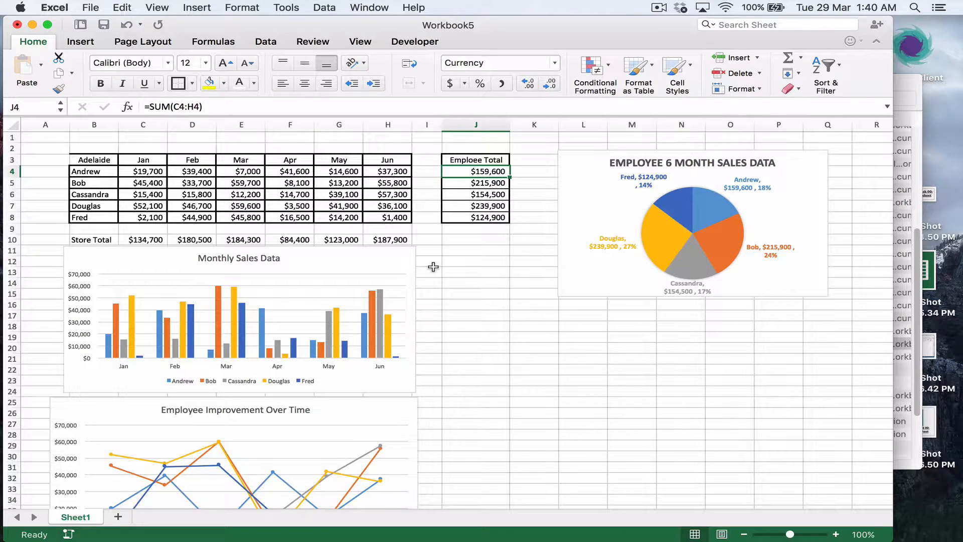
type("=sum(")
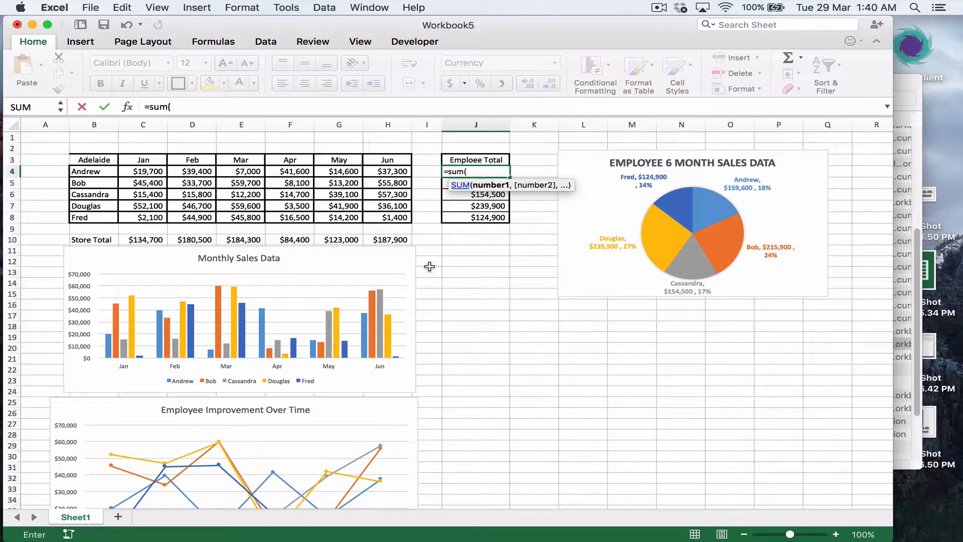
left_click_drag(144, 171, 393, 171)
type(")")
key("Return")
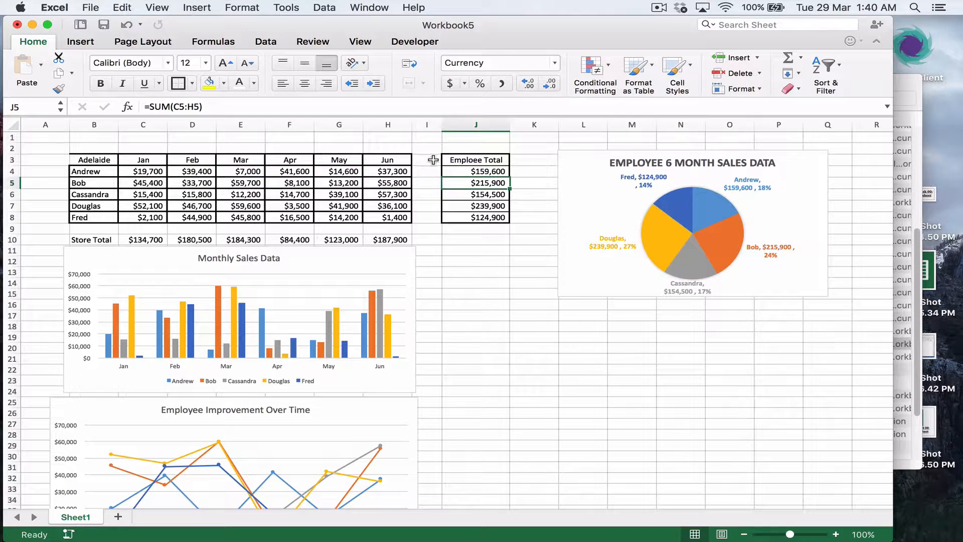
left_click(505, 172)
left_click_drag(510, 177, 506, 220)
left_click(502, 254)
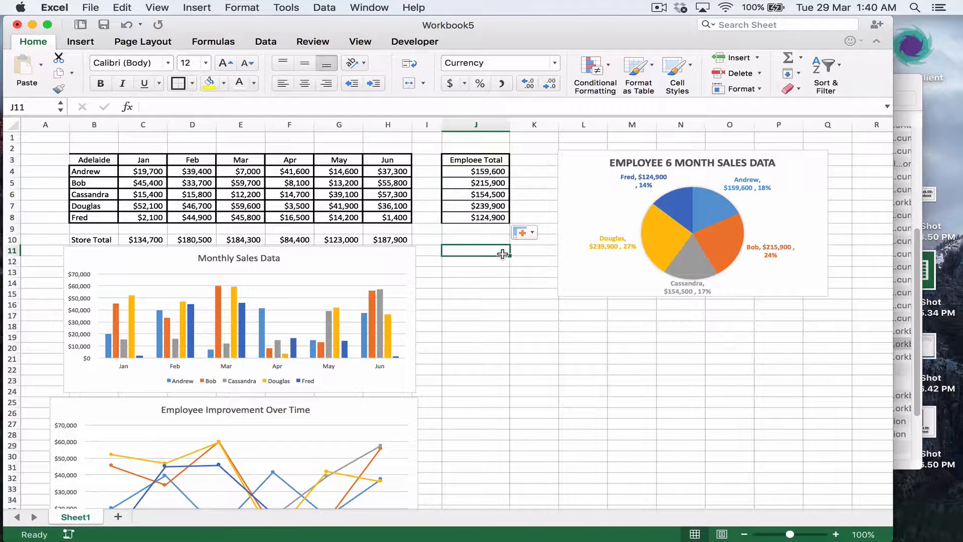
Check the copied SUM formulas in the employee total cells J5 to J8.
left_click(484, 217)
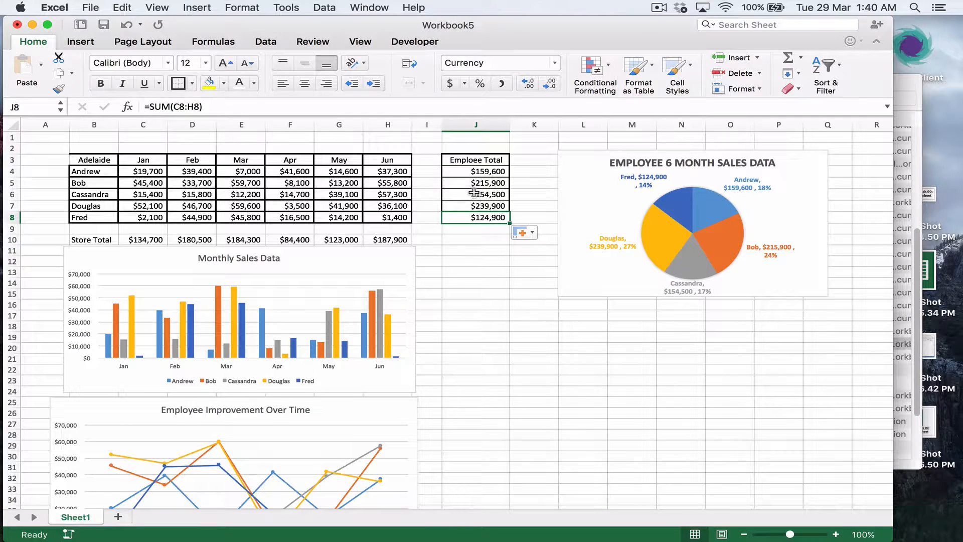
left_click(506, 183)
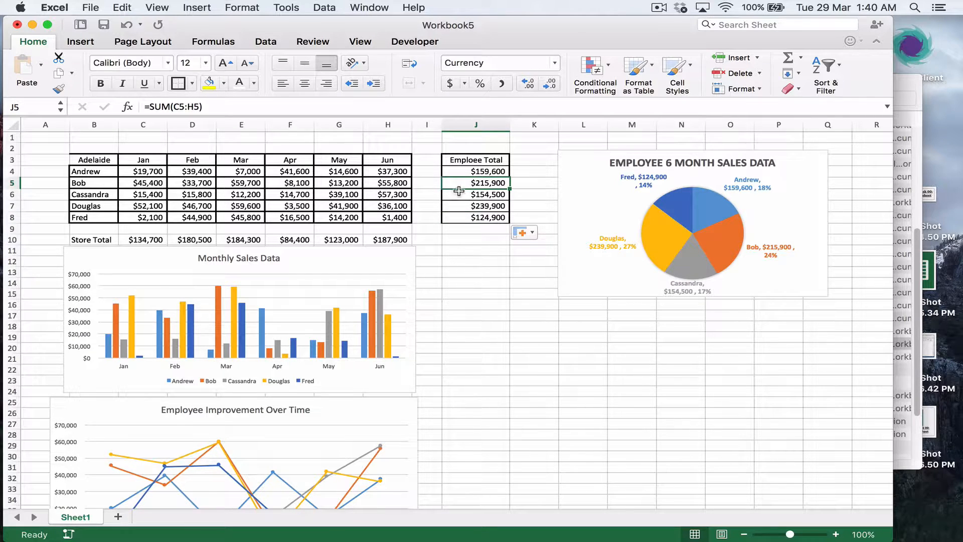
left_click(490, 206)
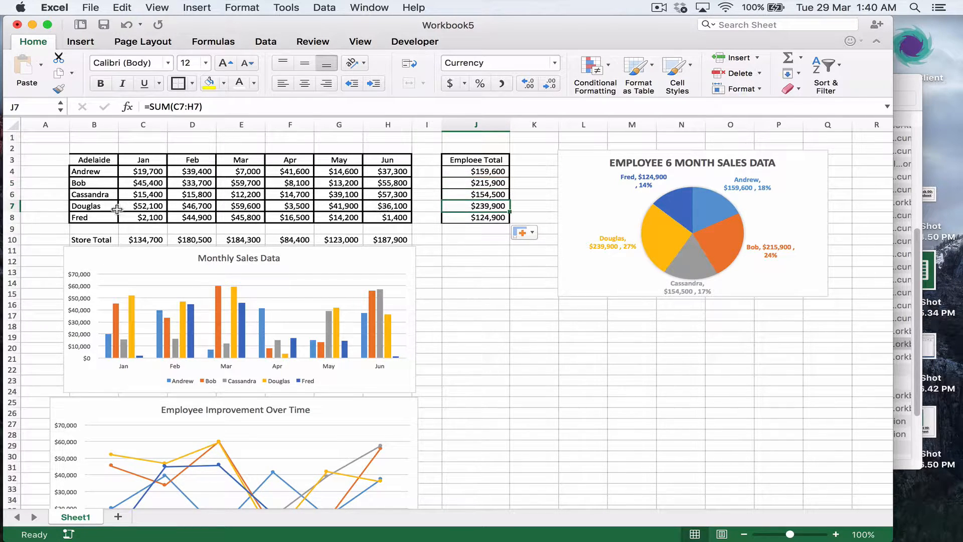
left_click(486, 183)
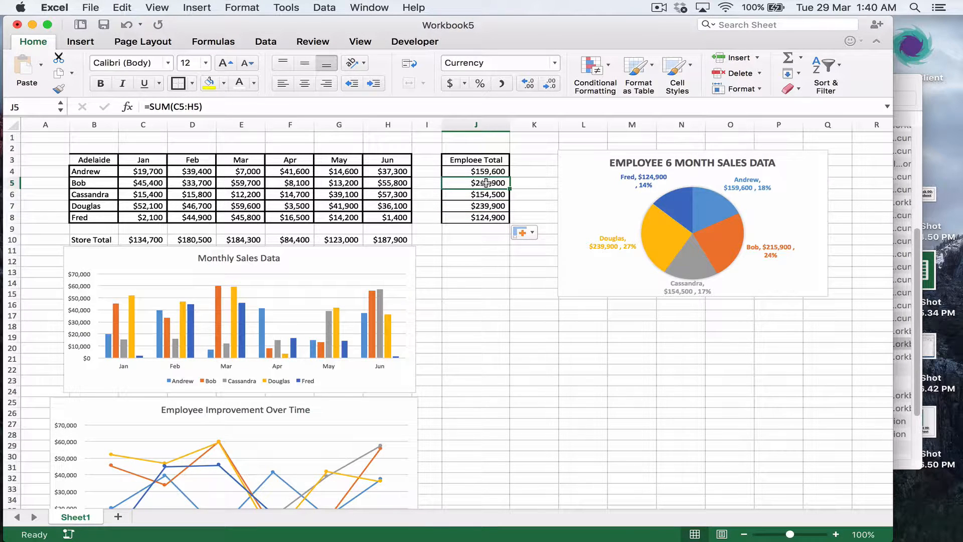
left_click(483, 218)
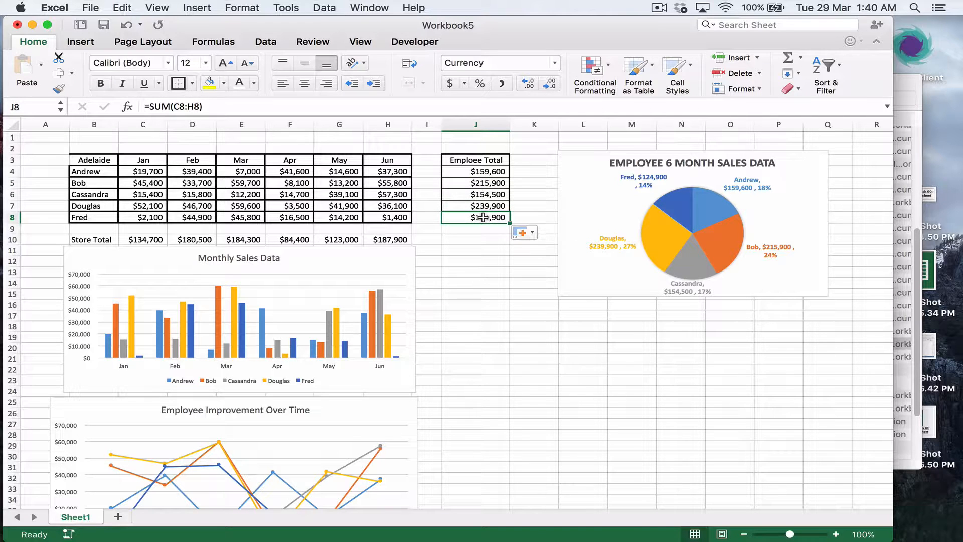
left_click(488, 194)
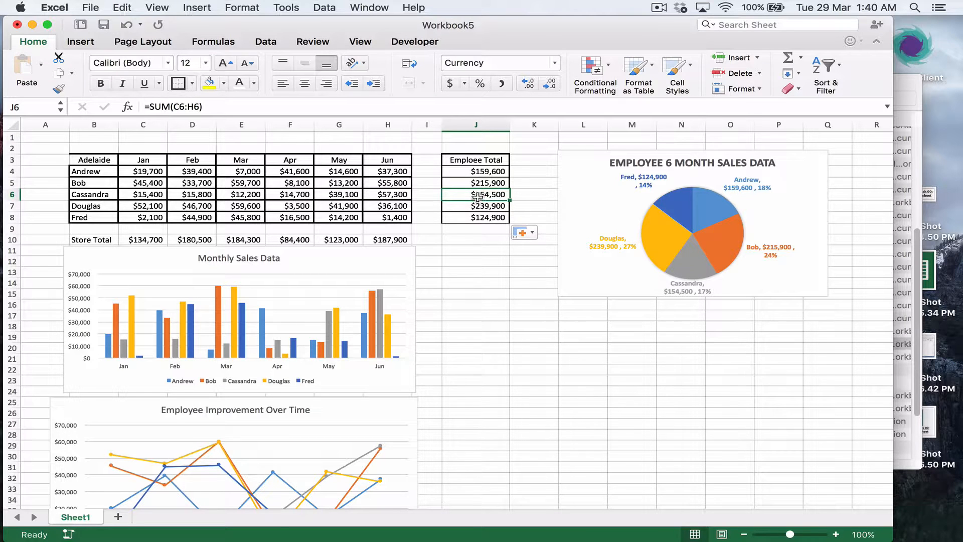
left_click(475, 262)
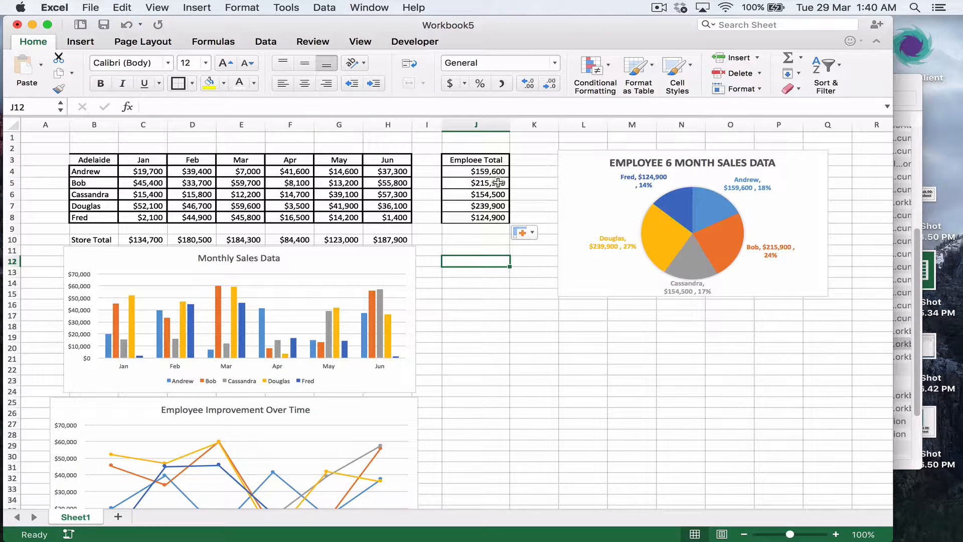
Insert a 2-D pie chart from the employee names B4:B8 and totals J4:J8, and place it below the existing pie chart.
left_click_drag(99, 171, 101, 217)
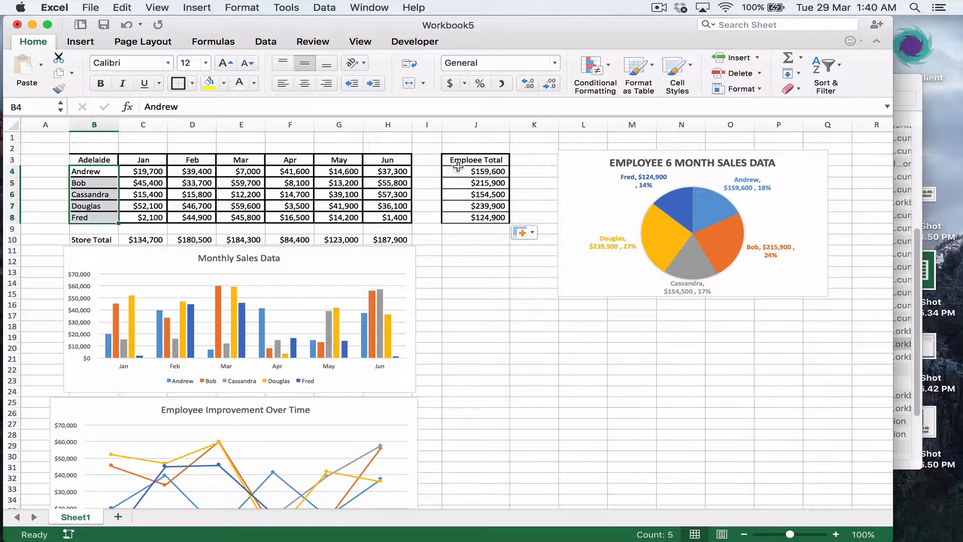
left_click_drag(478, 173, 477, 218)
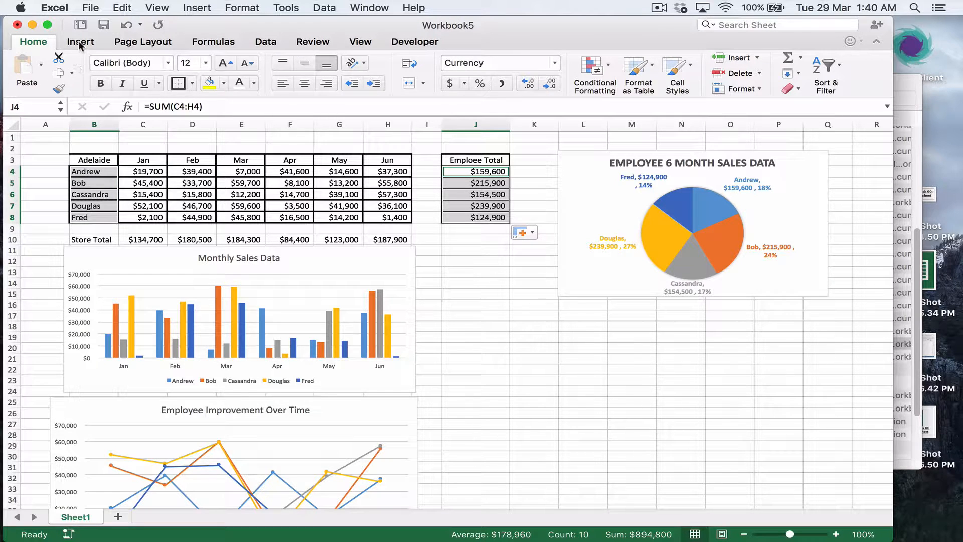
left_click(79, 41)
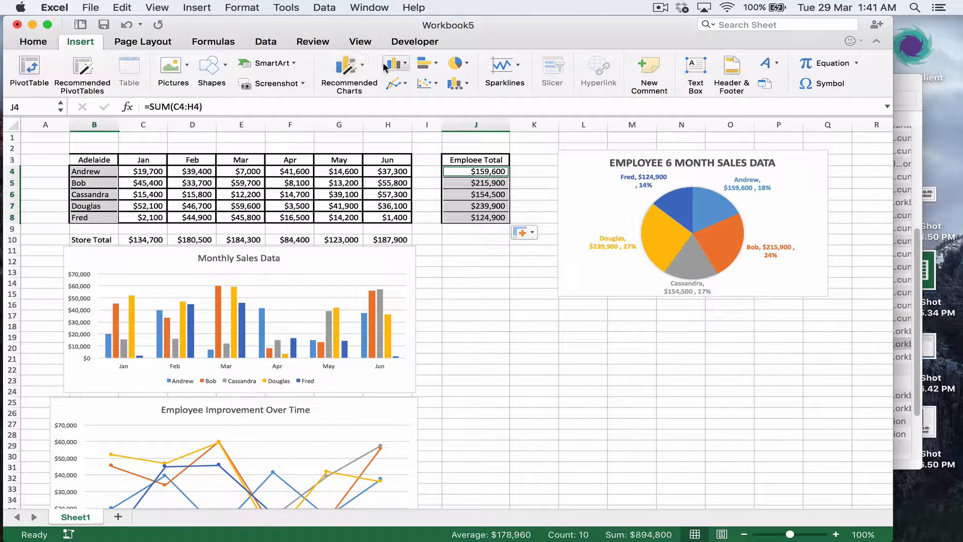
left_click(459, 67)
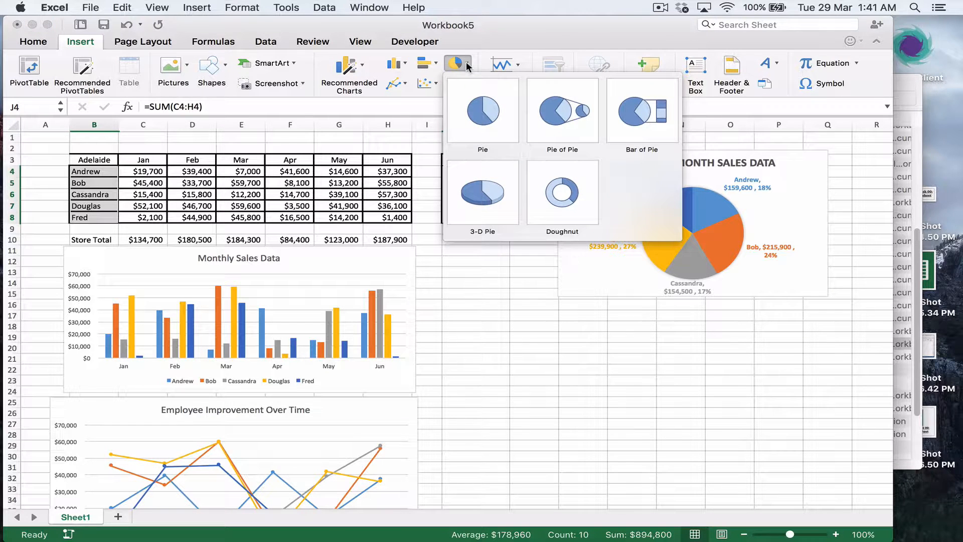
left_click(482, 120)
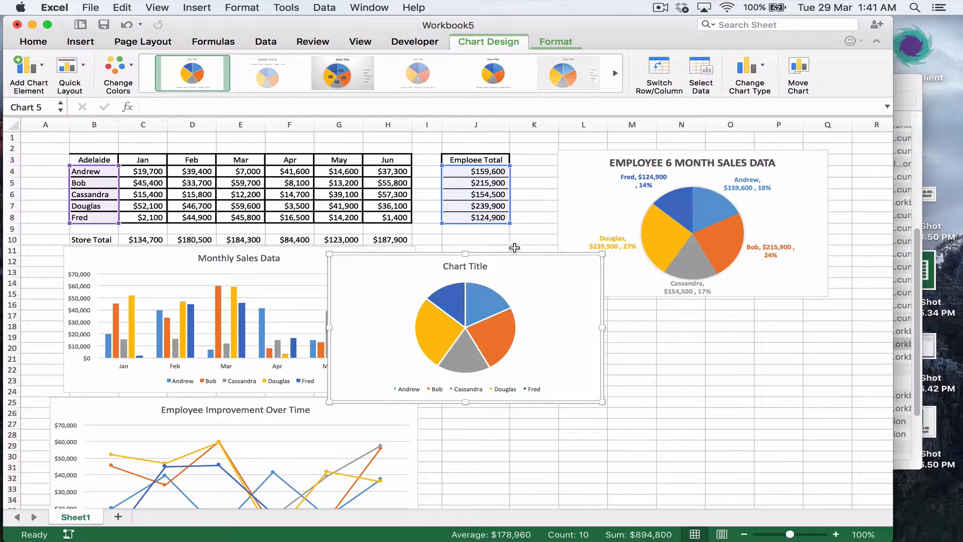
left_click_drag(529, 256, 697, 324)
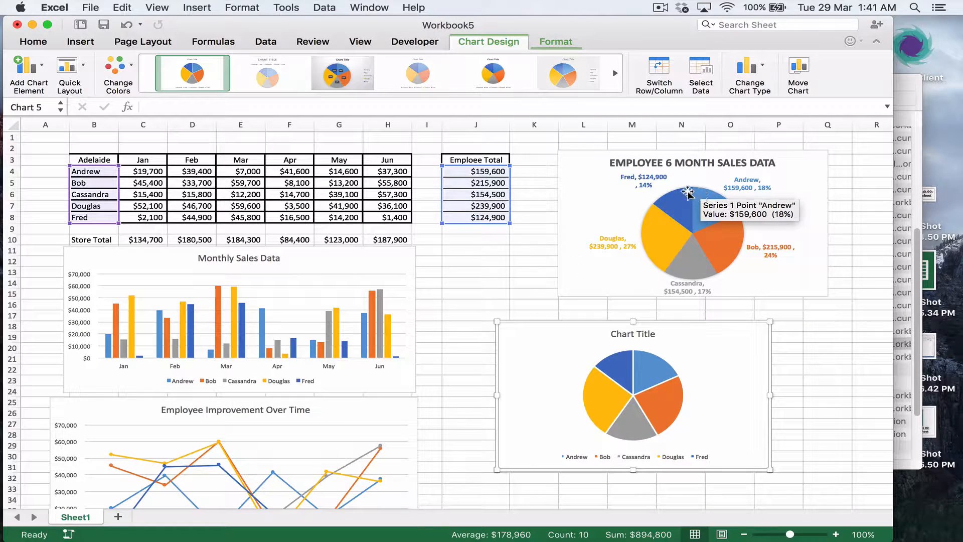
Apply the chart style with coloured name labels around the slices to the new pie chart, and set its data labels to Outside End.
left_click(614, 74)
left_click(614, 74)
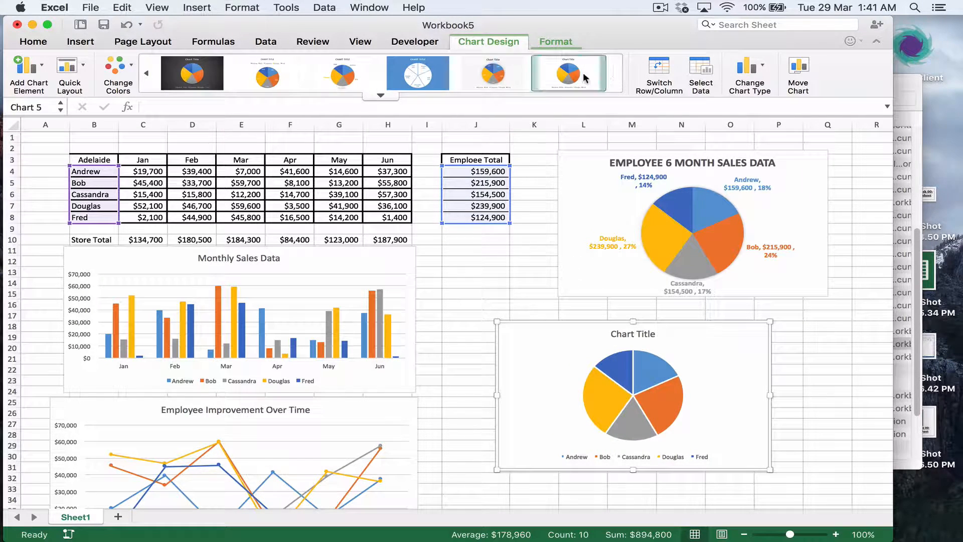
left_click(344, 74)
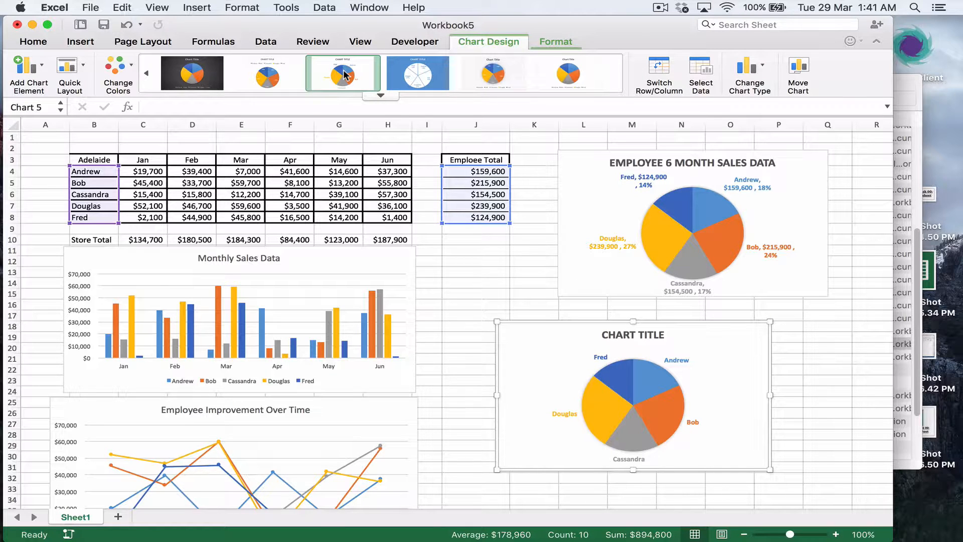
left_click(44, 67)
mouse_move(56, 107)
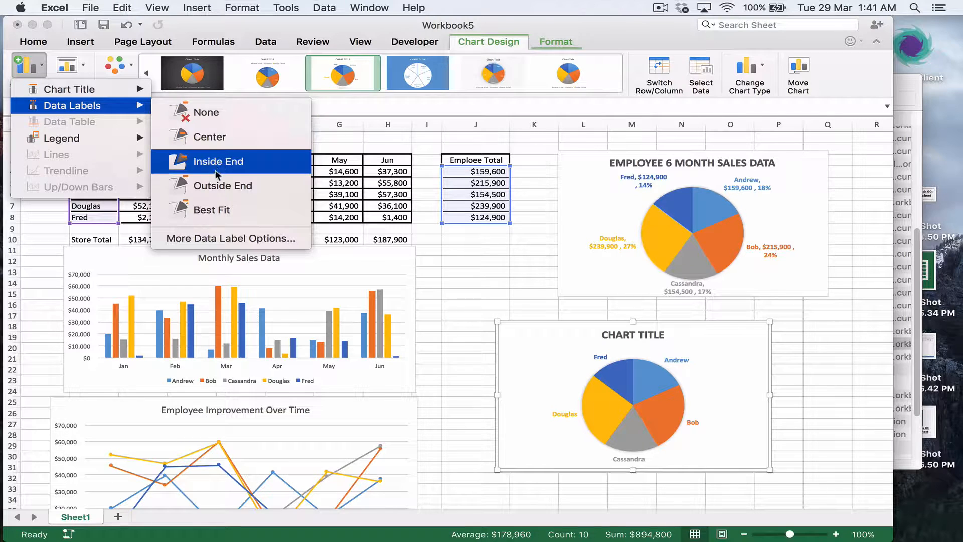
left_click(215, 189)
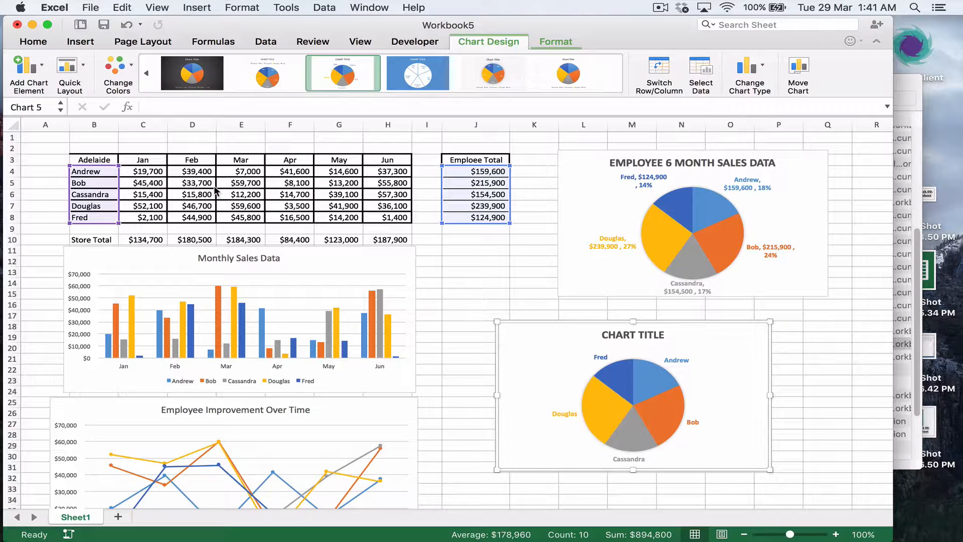
Add the value and percentage to the new pie chart's data labels alongside the category name, leaving the series name out.
right_click(676, 359)
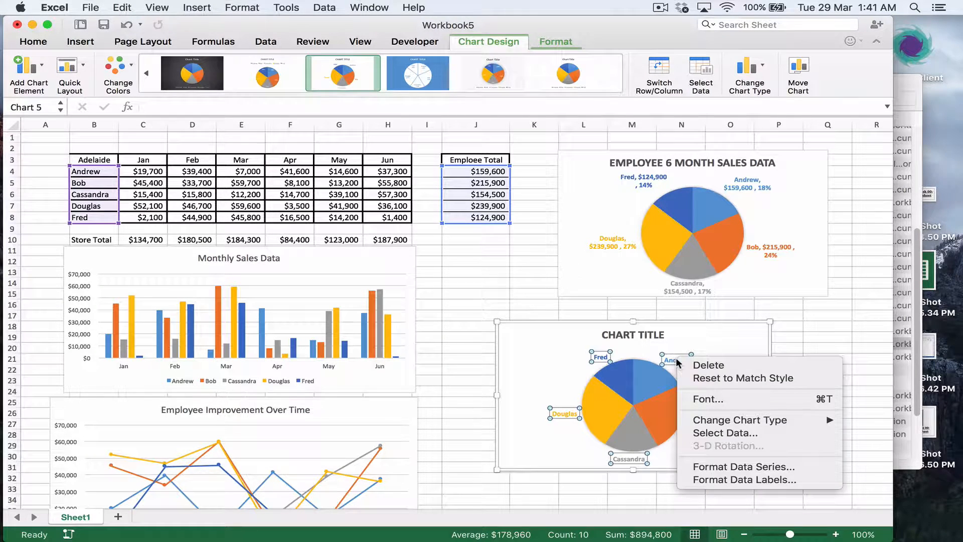
left_click(736, 479)
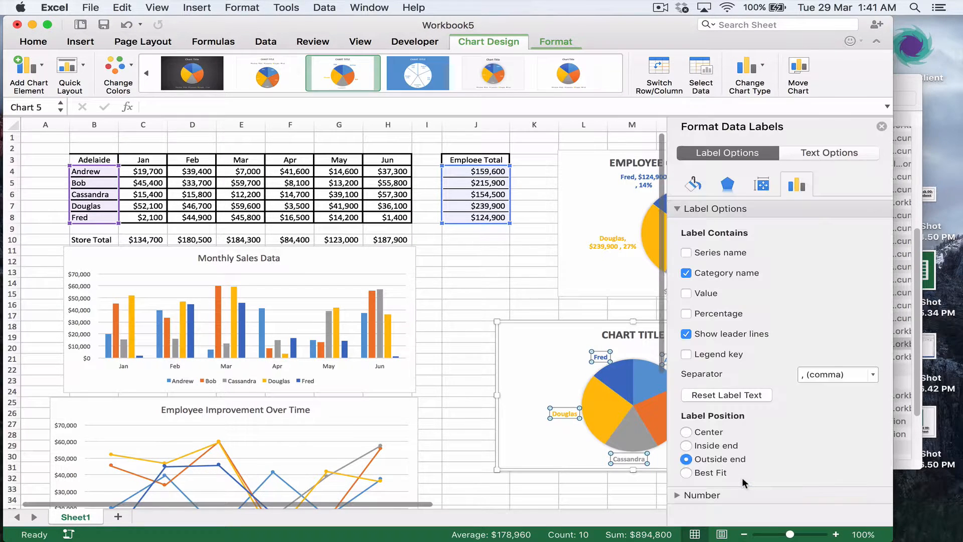
left_click(686, 253)
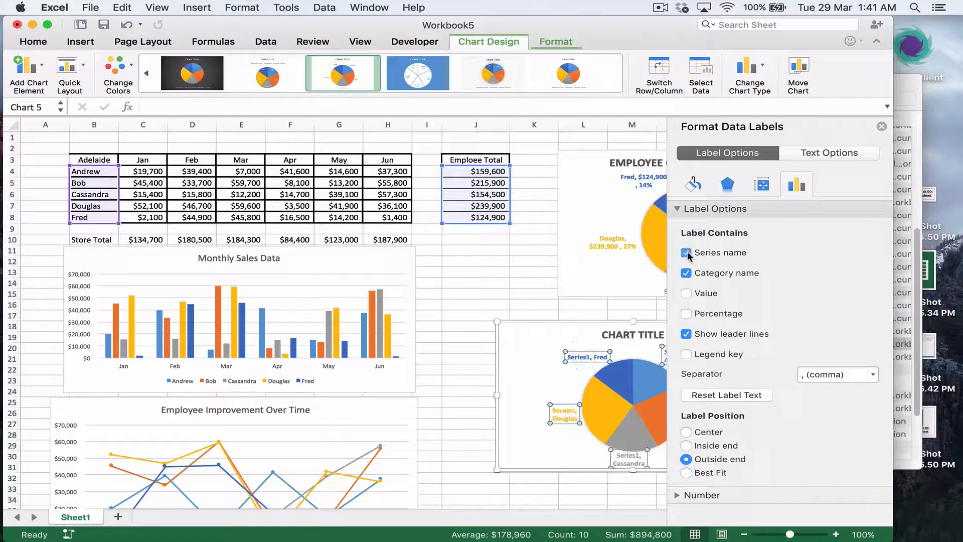
left_click(686, 253)
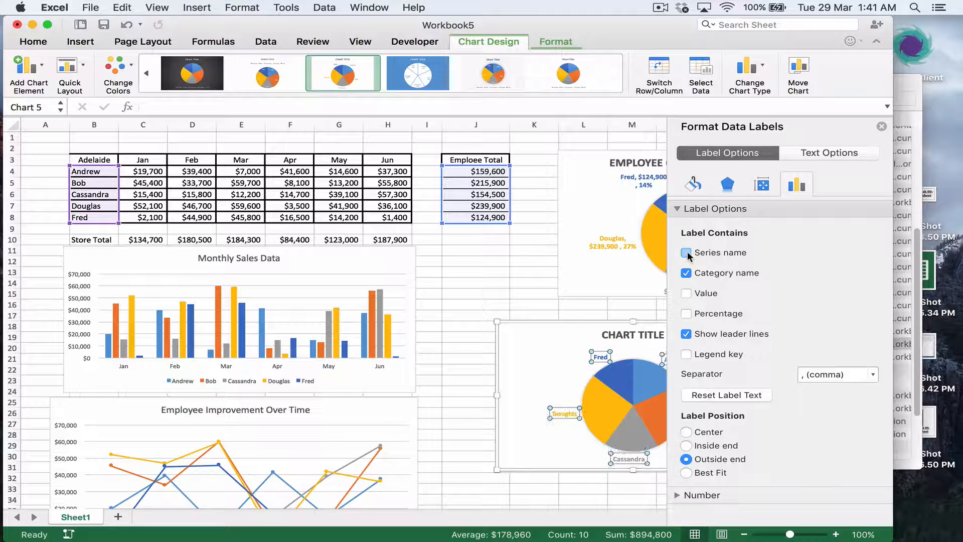
left_click(687, 294)
left_click(686, 314)
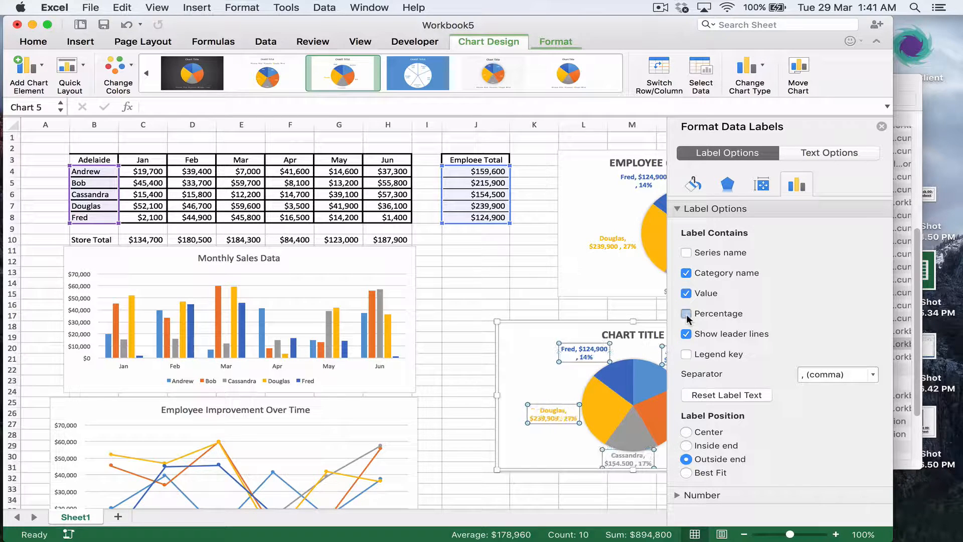
left_click(881, 127)
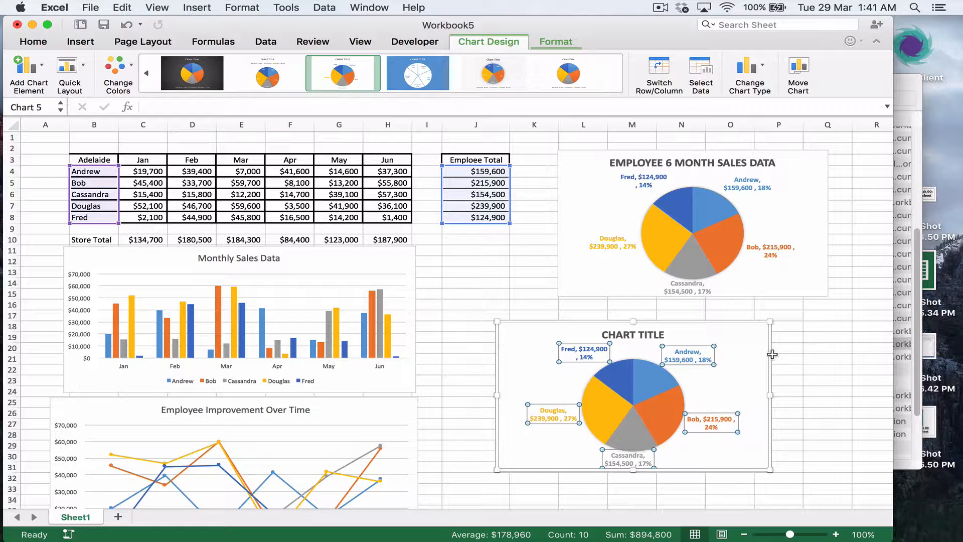
Delete the new untitled pie chart below the Employee 6 Month Sales Data chart.
left_click(745, 323)
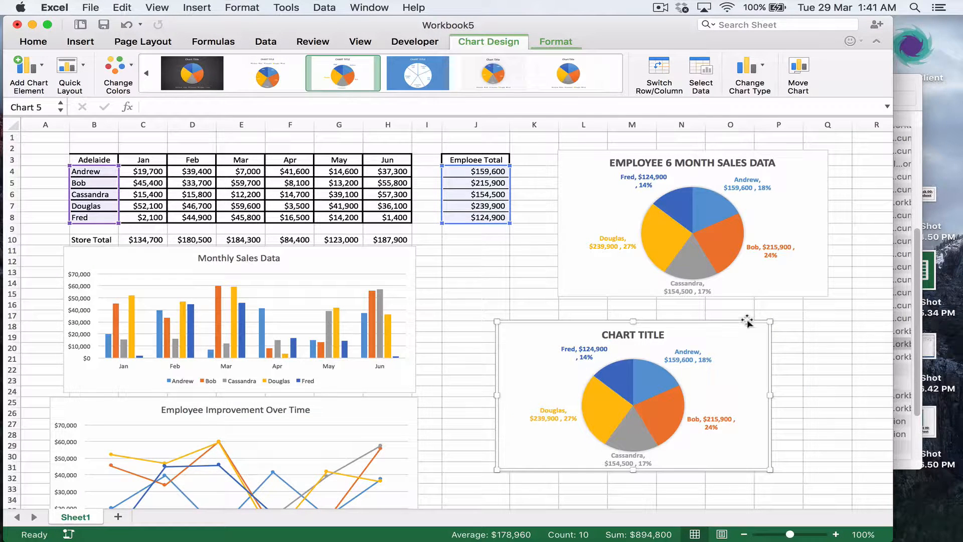
key("Delete")
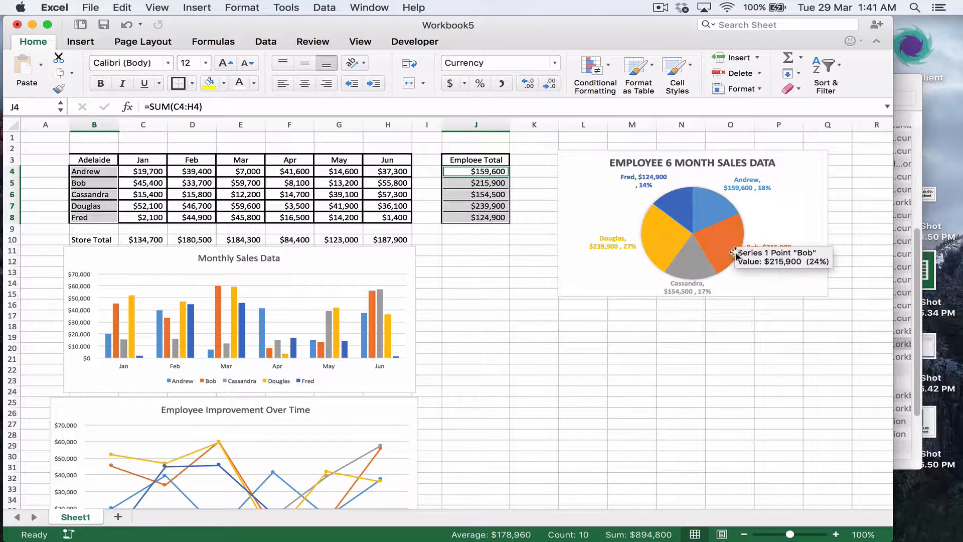
left_click(504, 272)
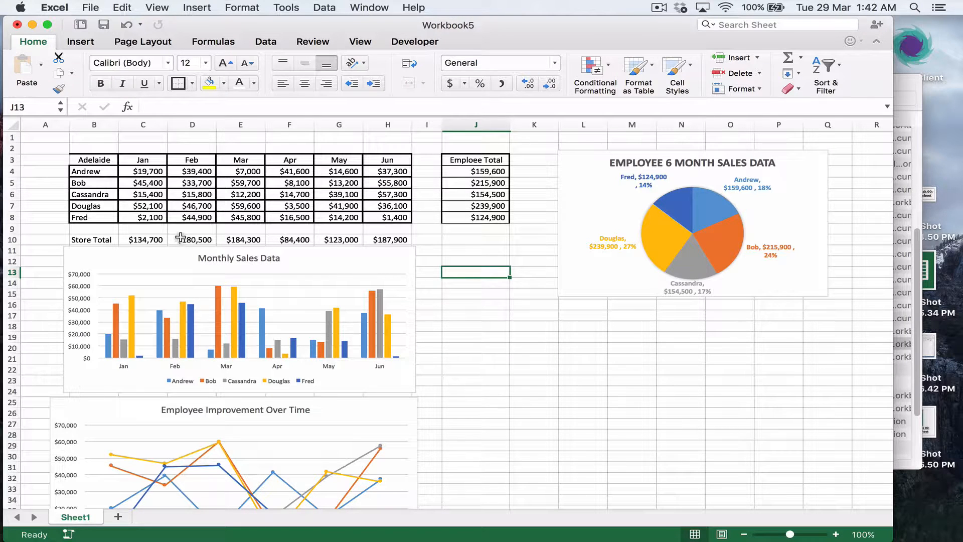
Insert a Clustered Column chart from the sales table B3:H8, place it below the pie chart and widen it.
left_click_drag(100, 160, 398, 217)
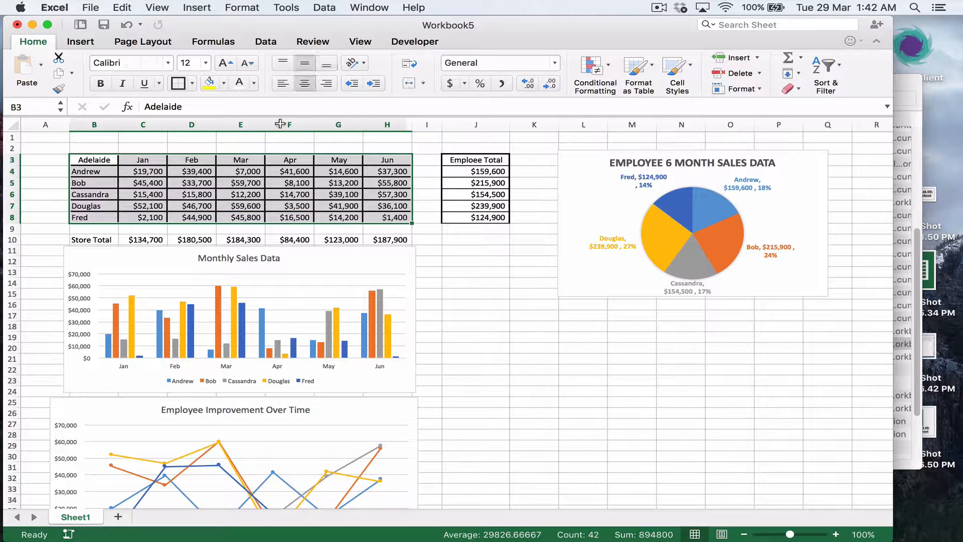
left_click(79, 45)
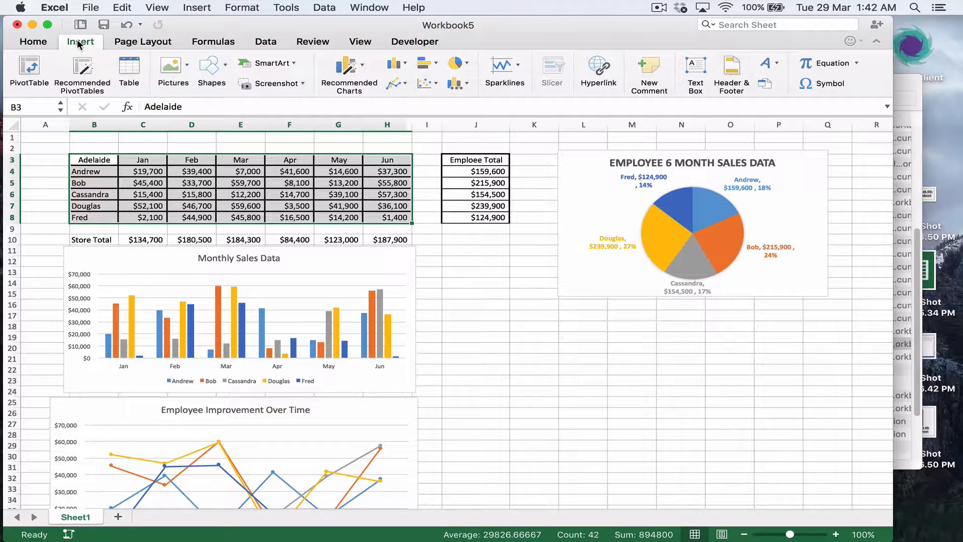
left_click(402, 63)
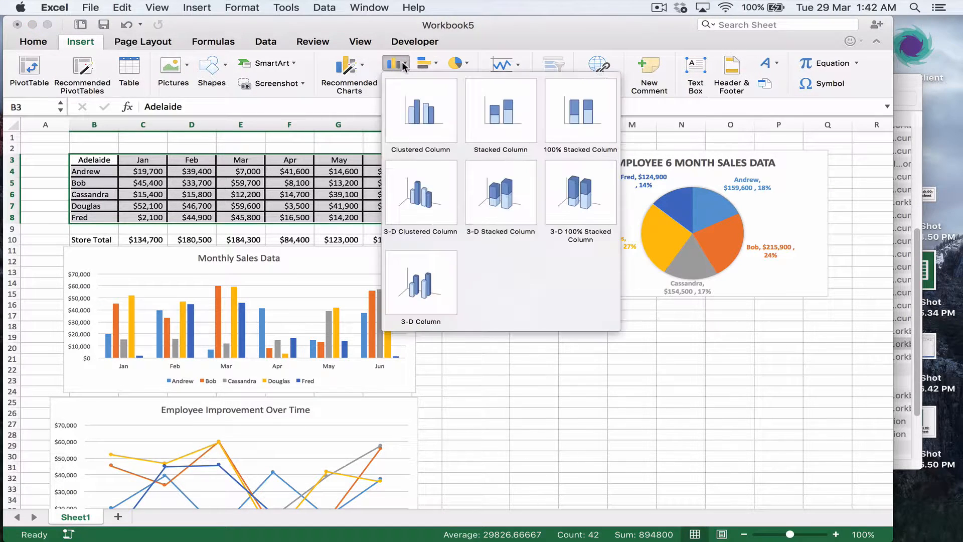
left_click(421, 121)
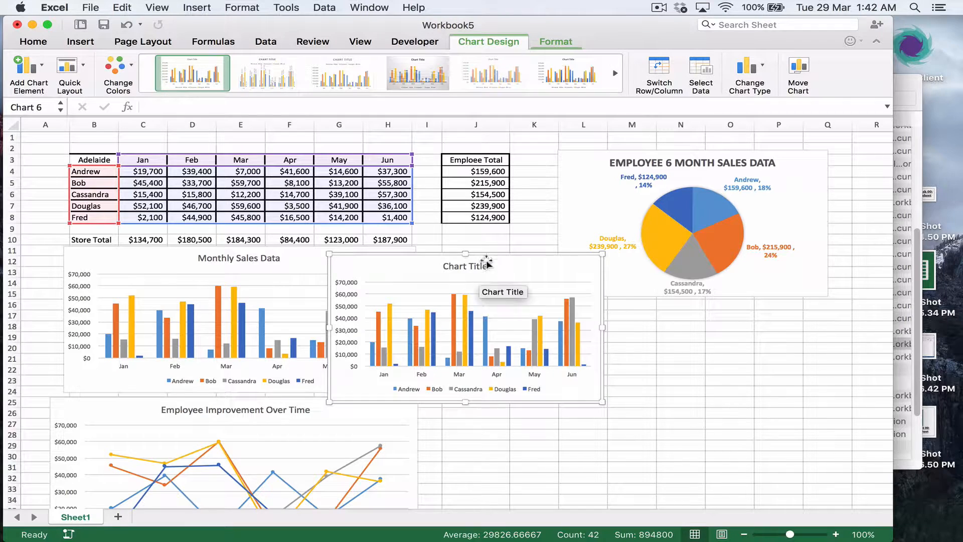
left_click_drag(493, 255, 664, 335)
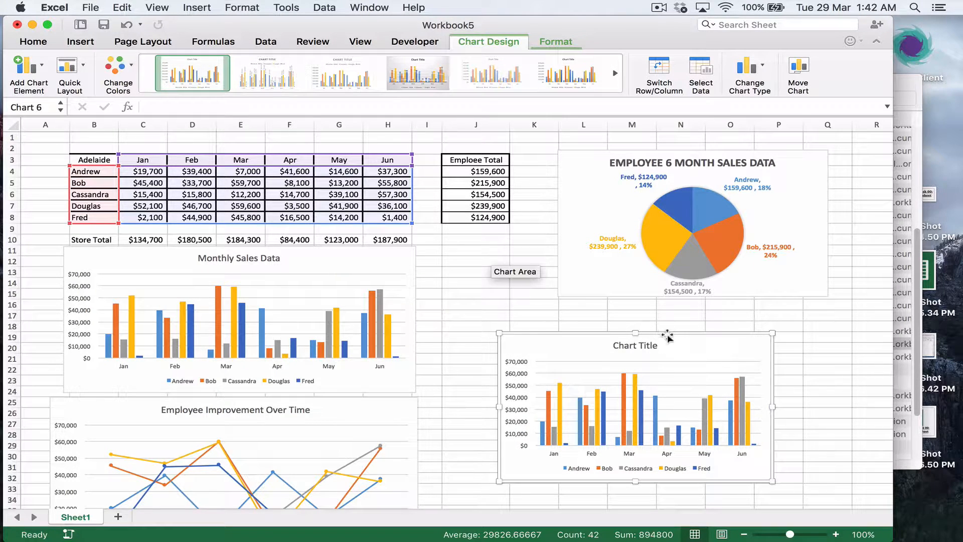
left_click_drag(772, 406, 837, 406)
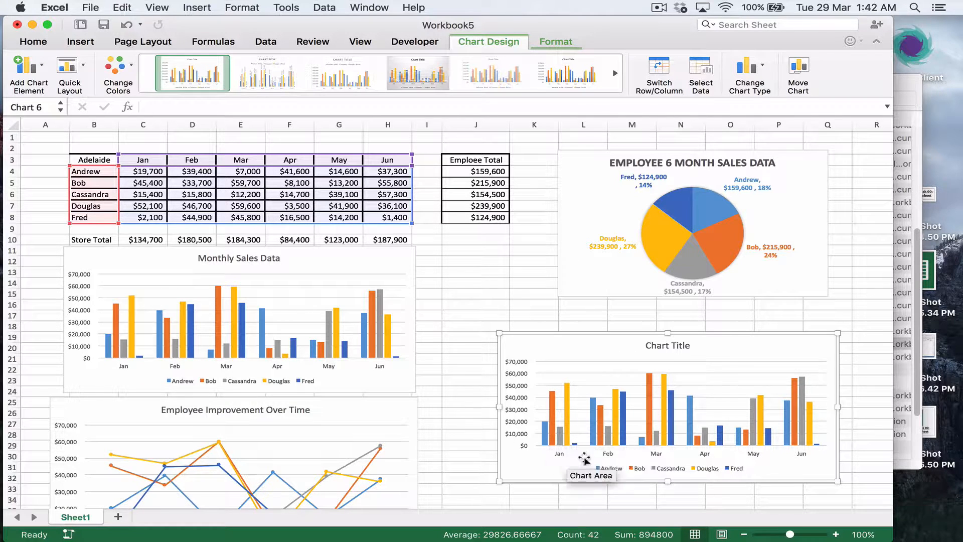
Delete the new untitled column chart below the pie chart.
left_click(749, 333)
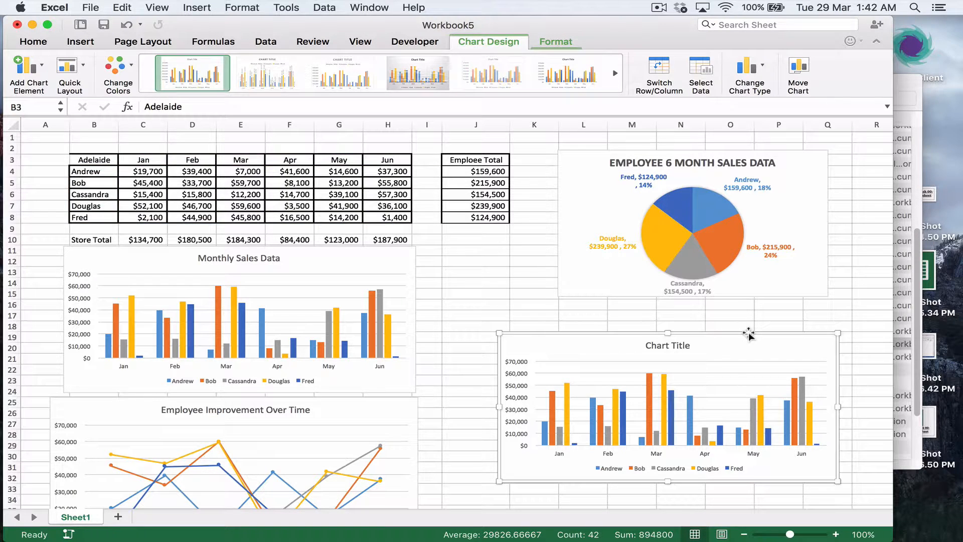
key("BackSpace")
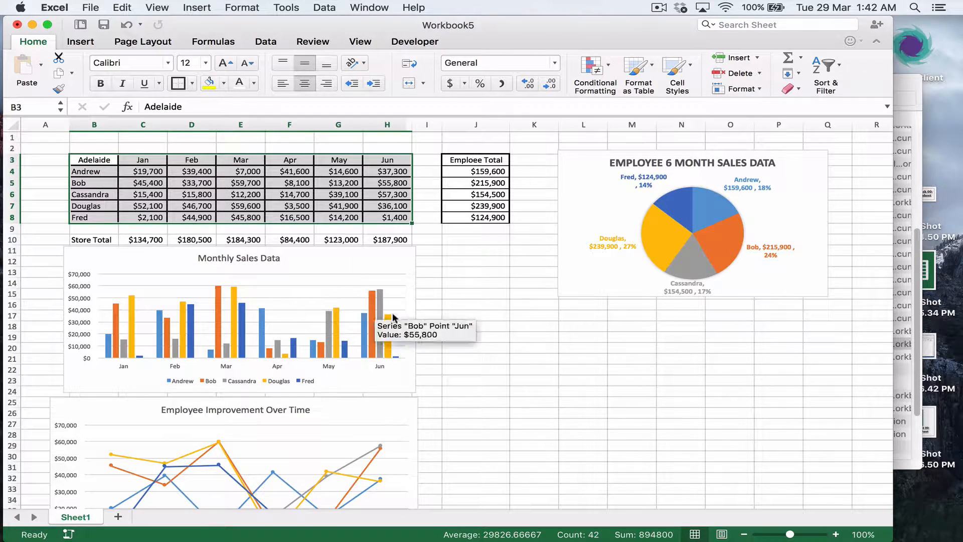
left_click(511, 348)
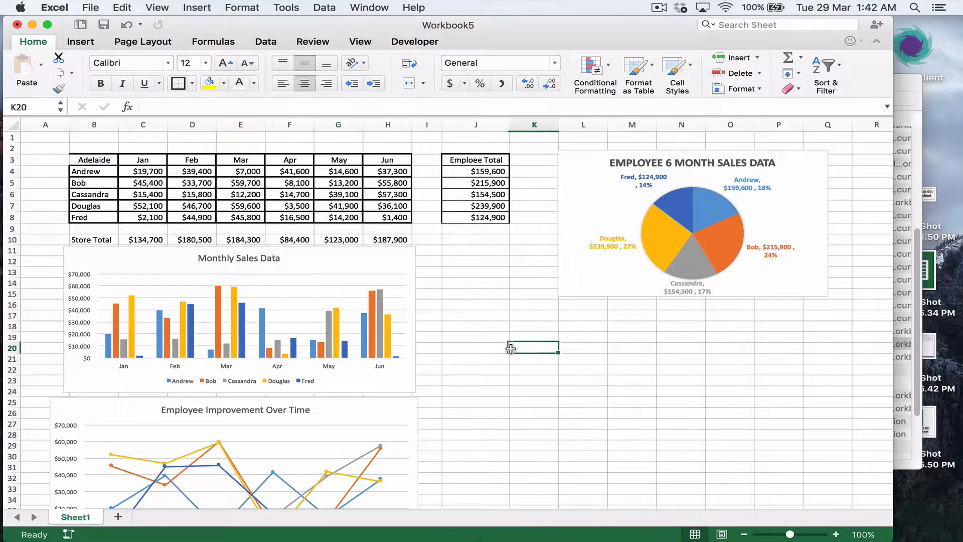
Insert a Line with Markers chart from the sales table B3:H8, place it below the pie chart and enlarge its width and height.
scroll(411, 407, "down", 3)
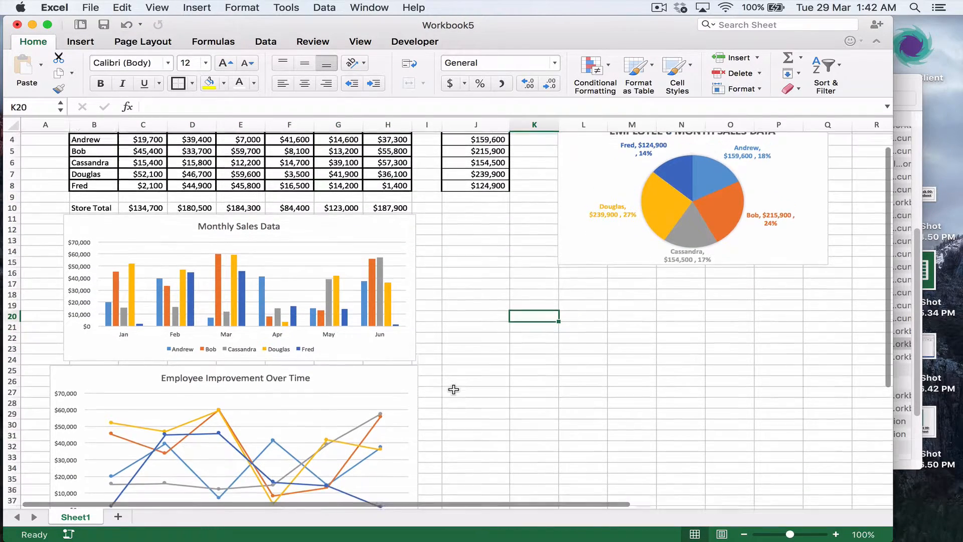
scroll(454, 390, "up", 3)
left_click_drag(82, 157, 382, 215)
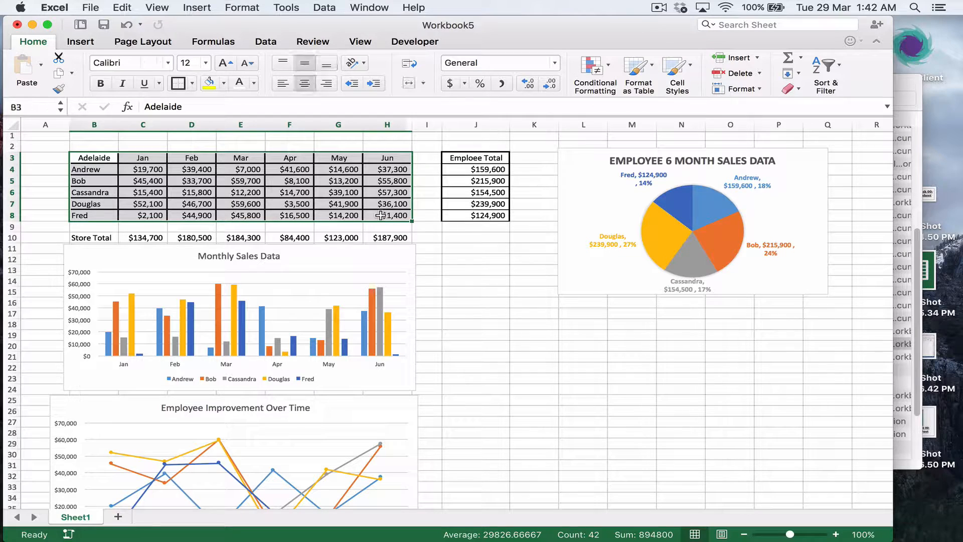
left_click(81, 42)
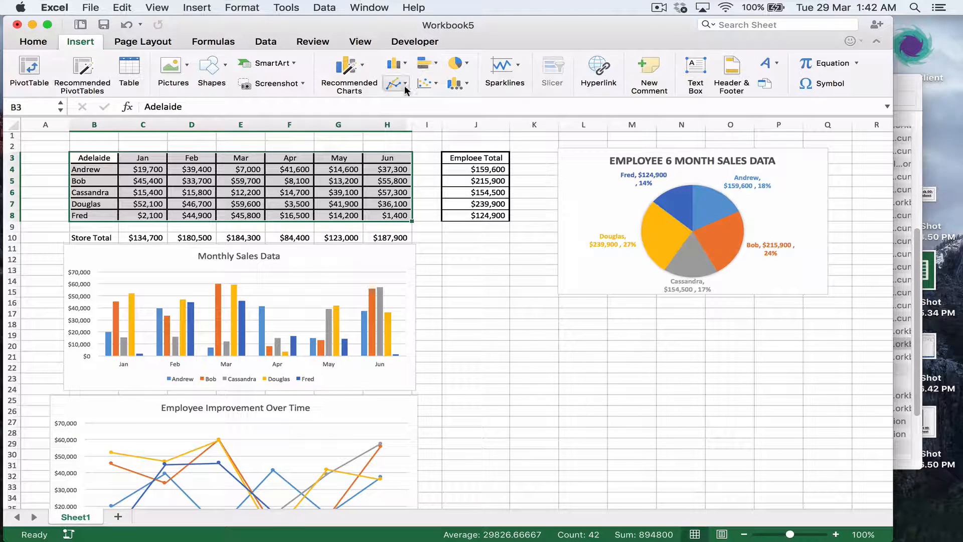
left_click(405, 87)
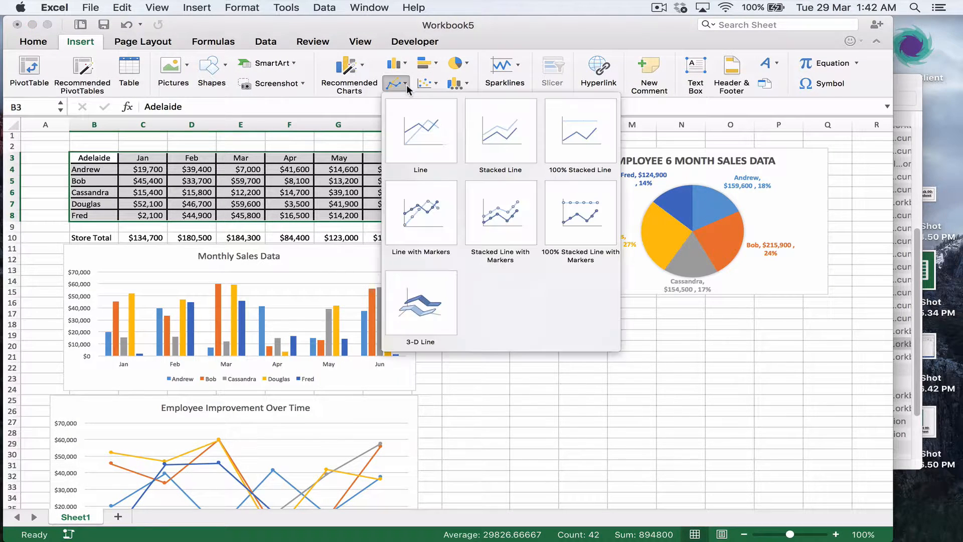
left_click(426, 223)
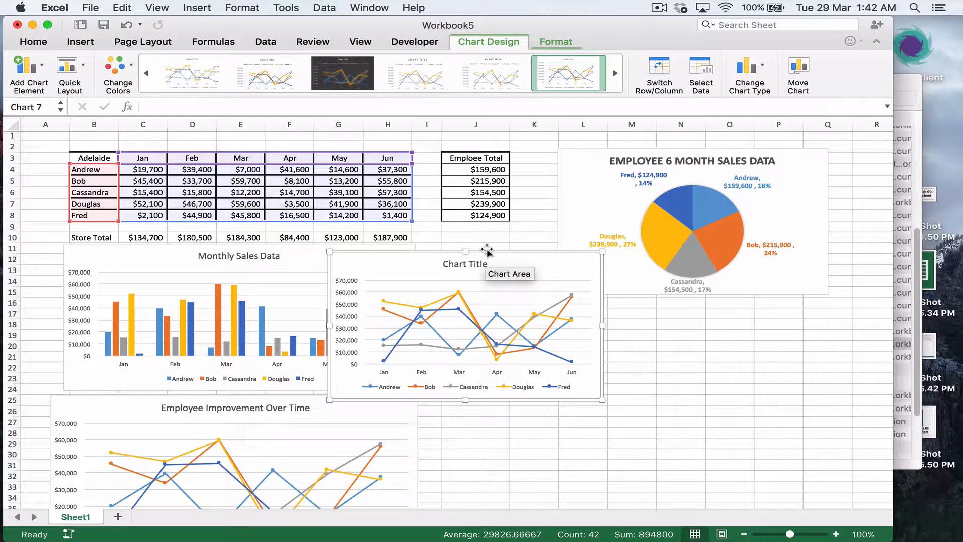
left_click_drag(487, 249, 603, 323)
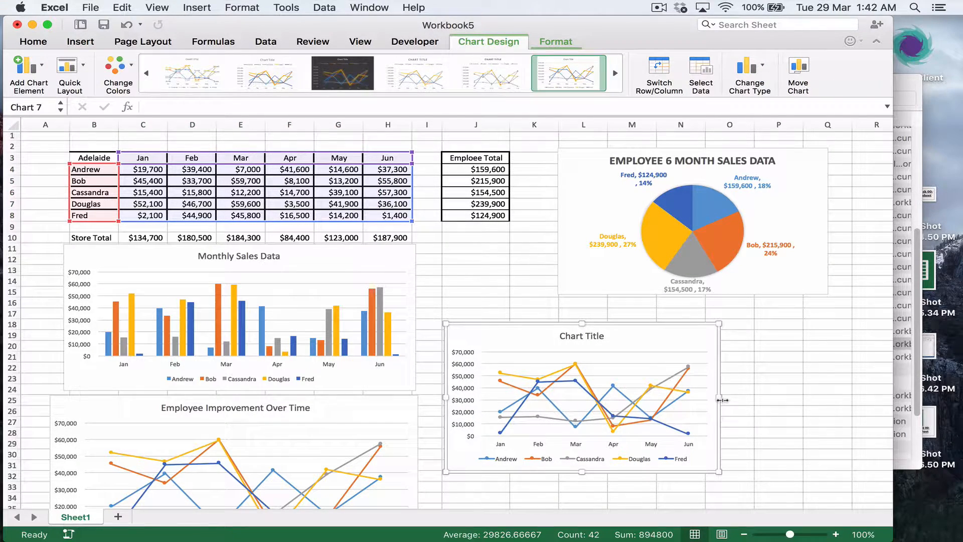
left_click_drag(723, 399, 834, 400)
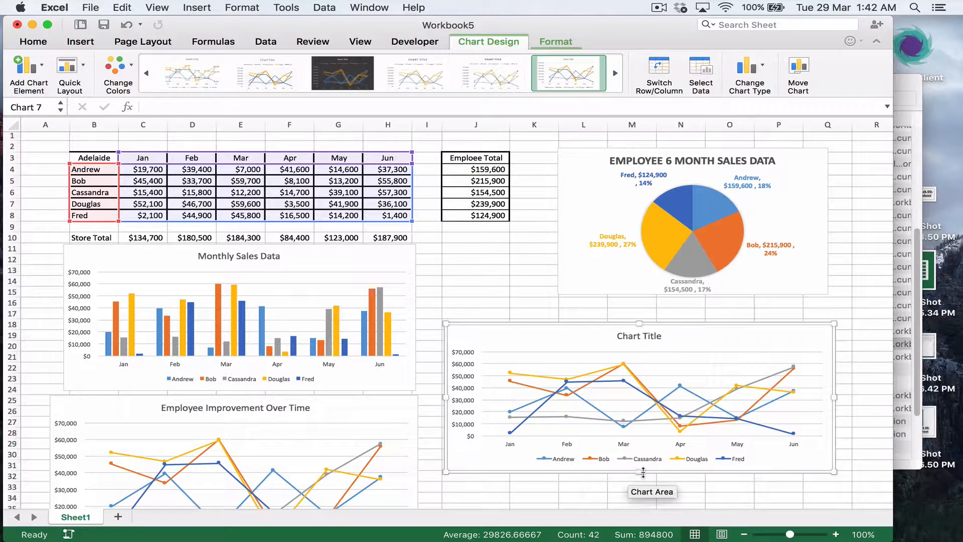
left_click_drag(643, 471, 640, 500)
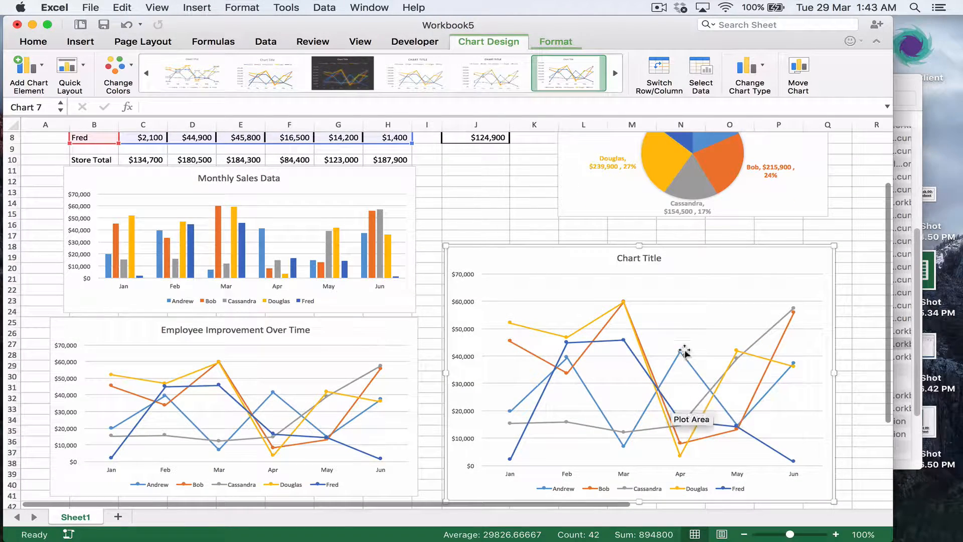
Delete the enlarged untitled line chart below the pie chart.
left_click(636, 501)
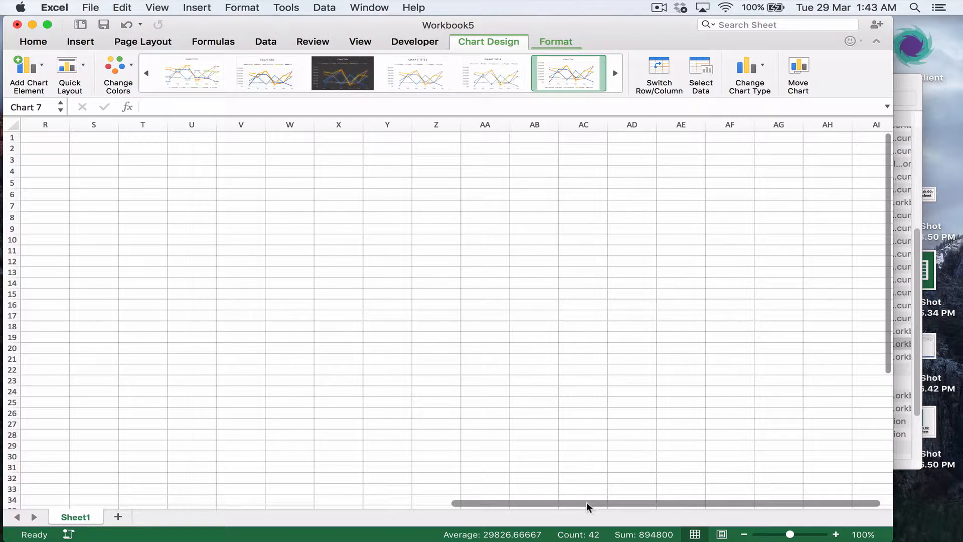
scroll(585, 502, "left", 15)
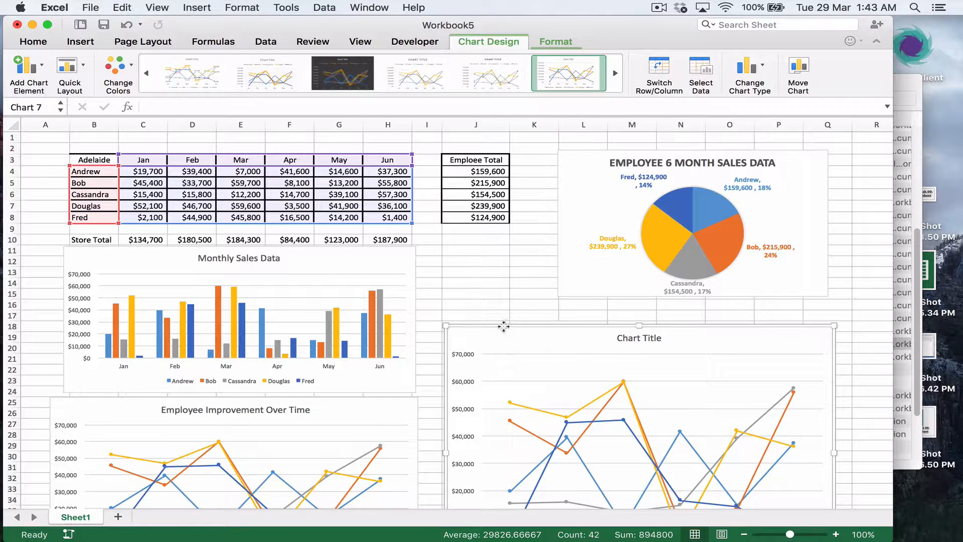
key("Delete")
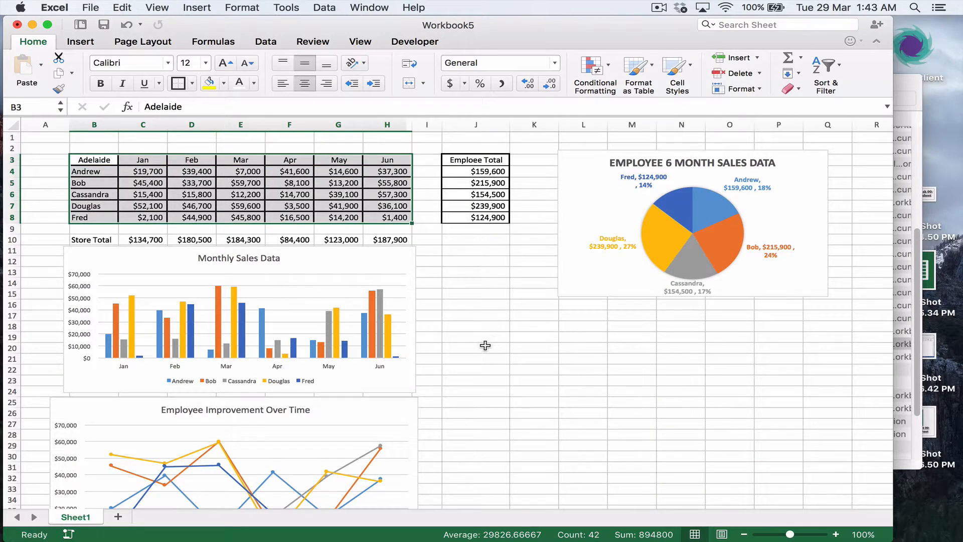
Review the Monthly Sales Data, Employee Improvement Over Time and Employee 6 Month Sales Data charts to compare the employees' performance.
scroll(478, 341, "down", 6)
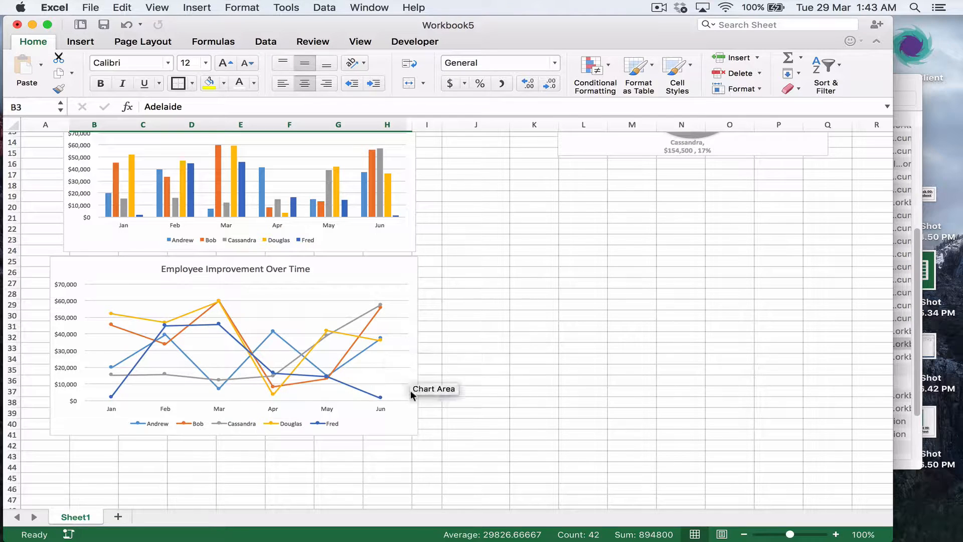
scroll(461, 359, "up", 6)
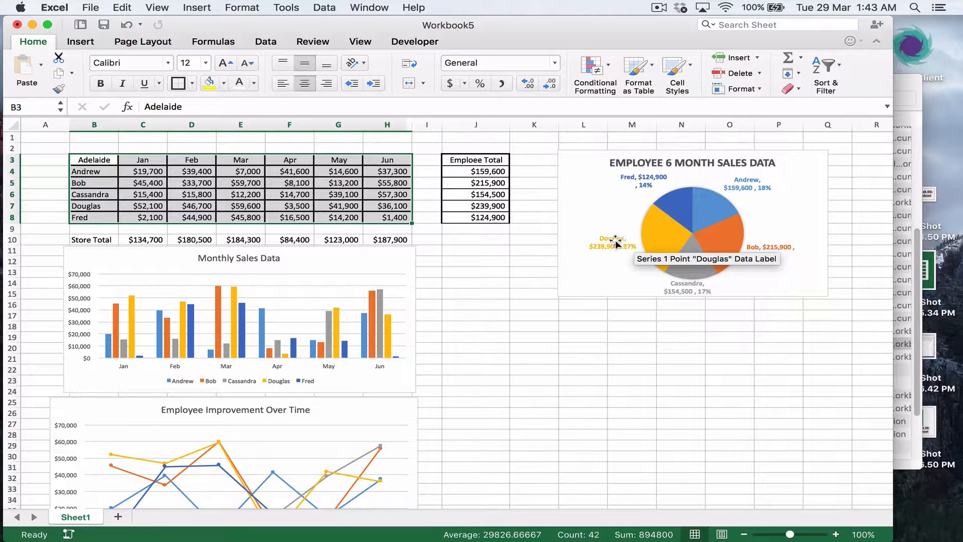
scroll(522, 351, "down", 4)
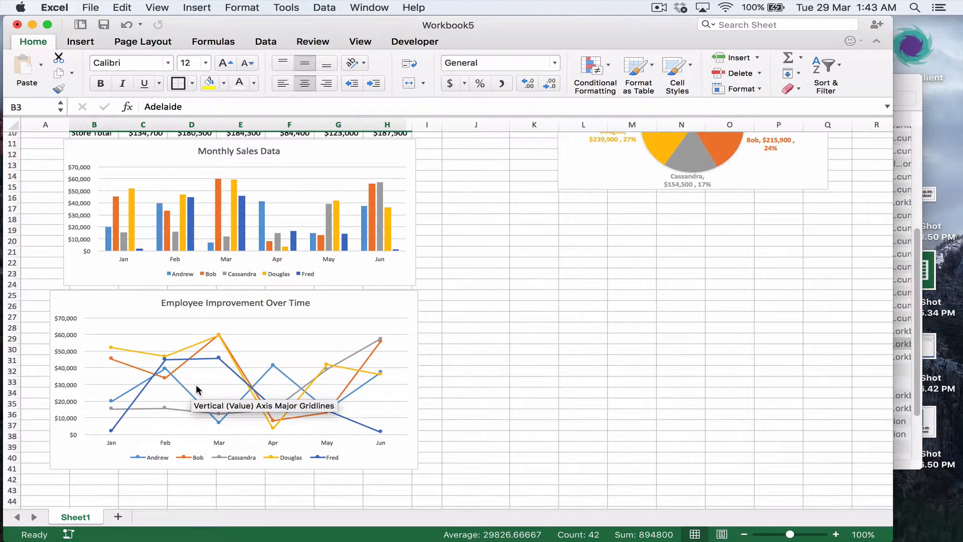
scroll(195, 384, "up", 4)
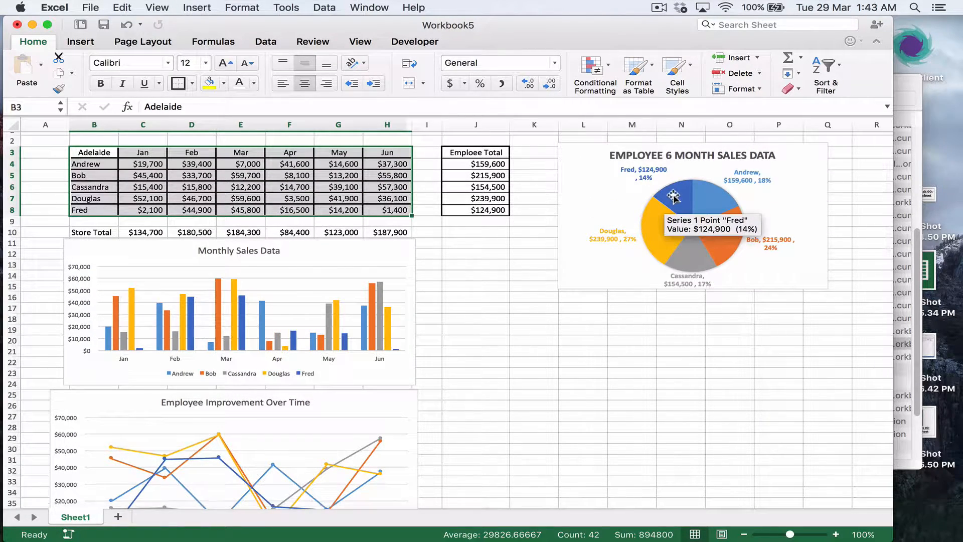
scroll(456, 445, "down", 3)
scroll(456, 445, "down", 2)
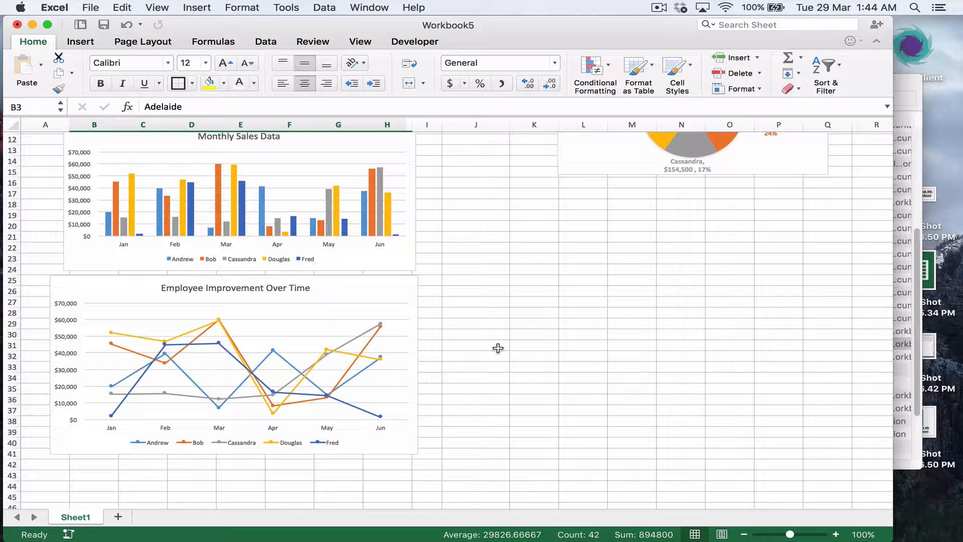
mouse_move(214, 405)
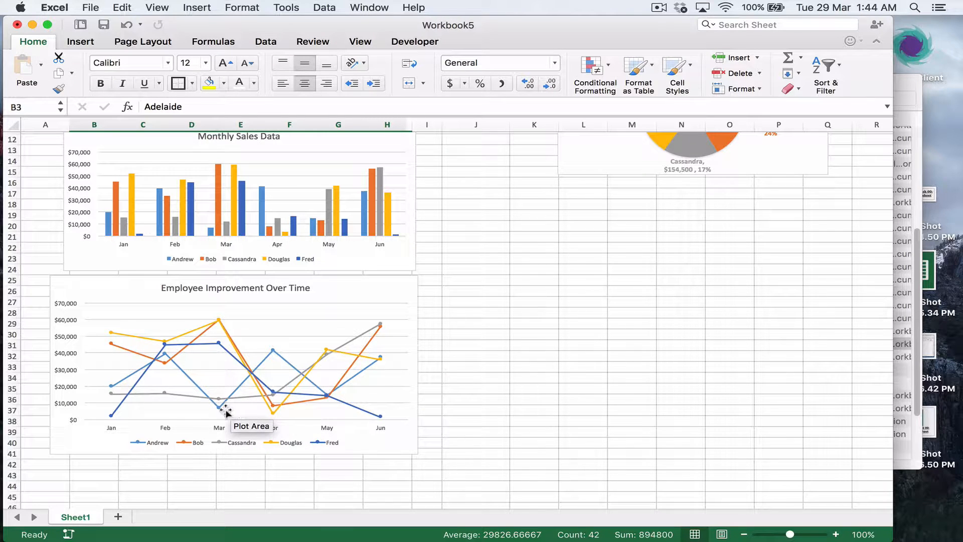
Examine the Employee Improvement Over Time chart to follow each employee's sales trend from January to June.
mouse_move(111, 399)
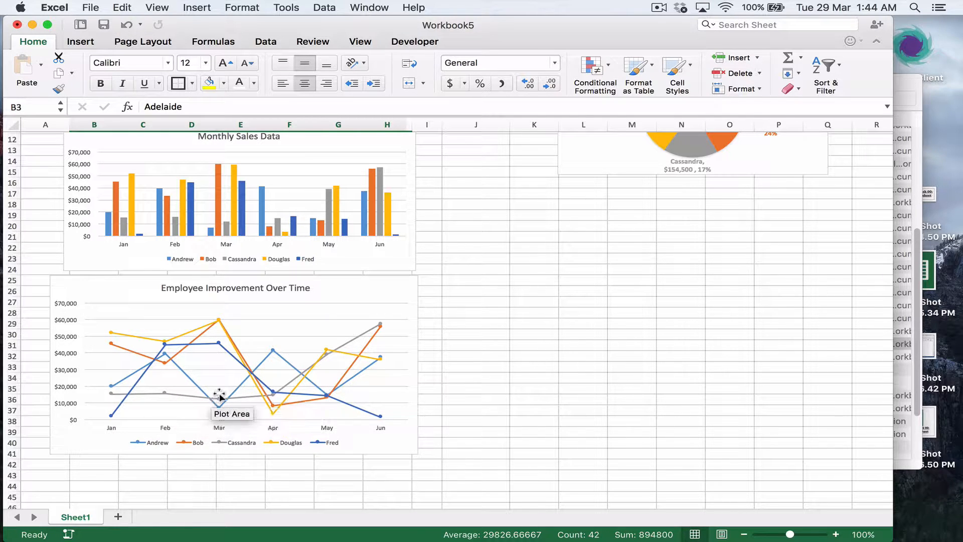
mouse_move(256, 397)
mouse_move(379, 328)
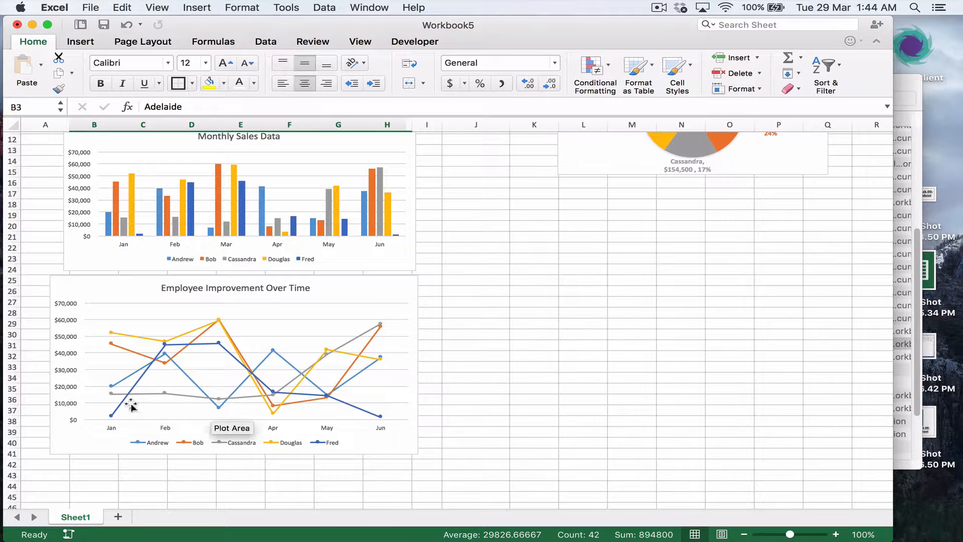
mouse_move(359, 354)
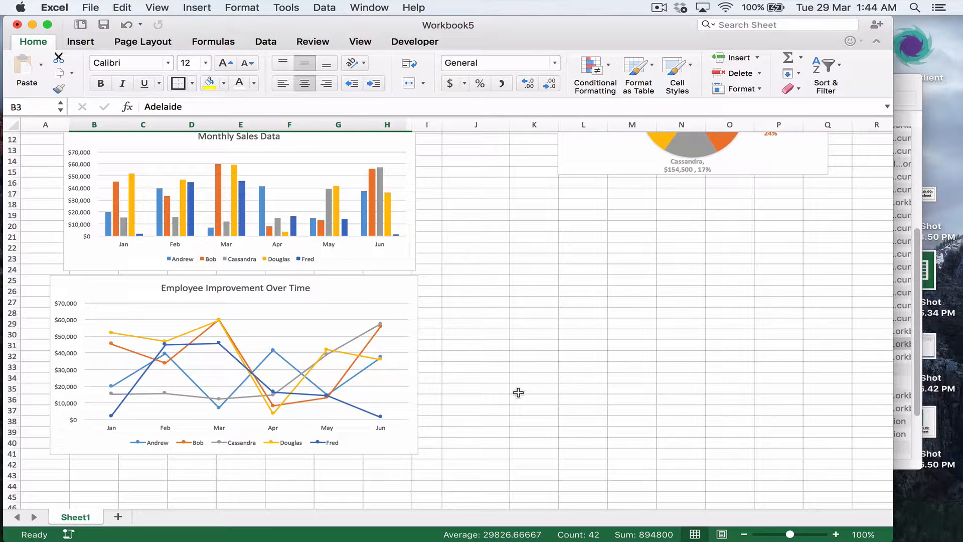
scroll(507, 386, "up", 5)
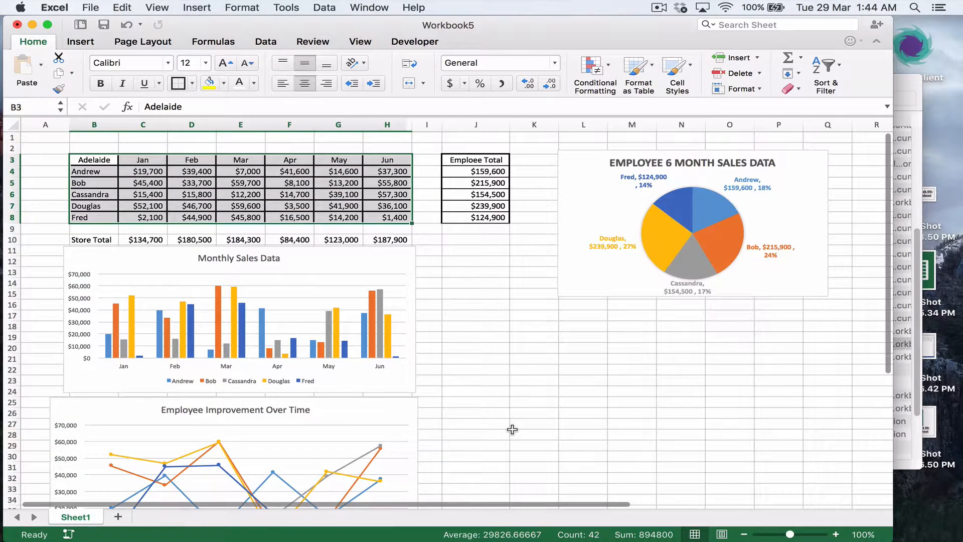
Set the last employee's June sales in H8 to 1400000 and check the effect on the pie, column and line charts.
left_click(296, 194)
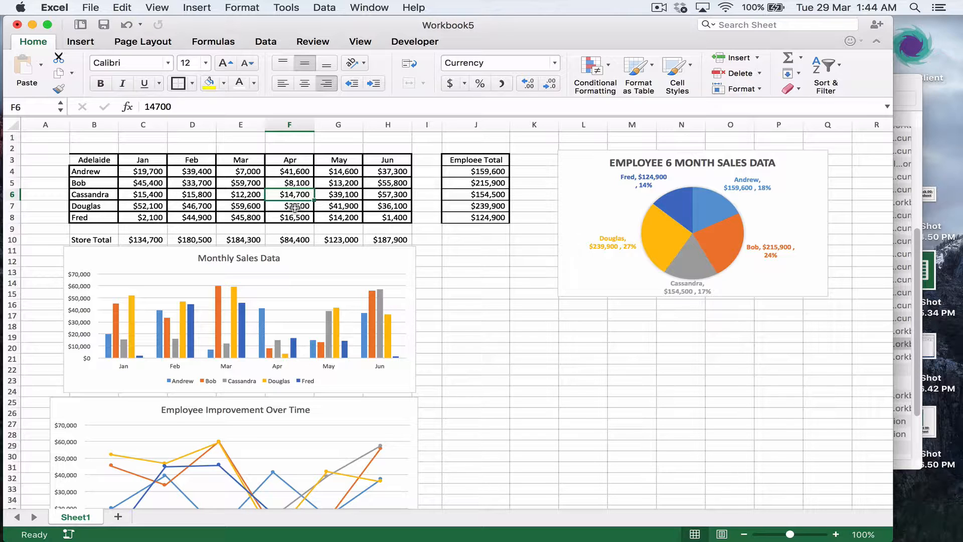
left_click(371, 219)
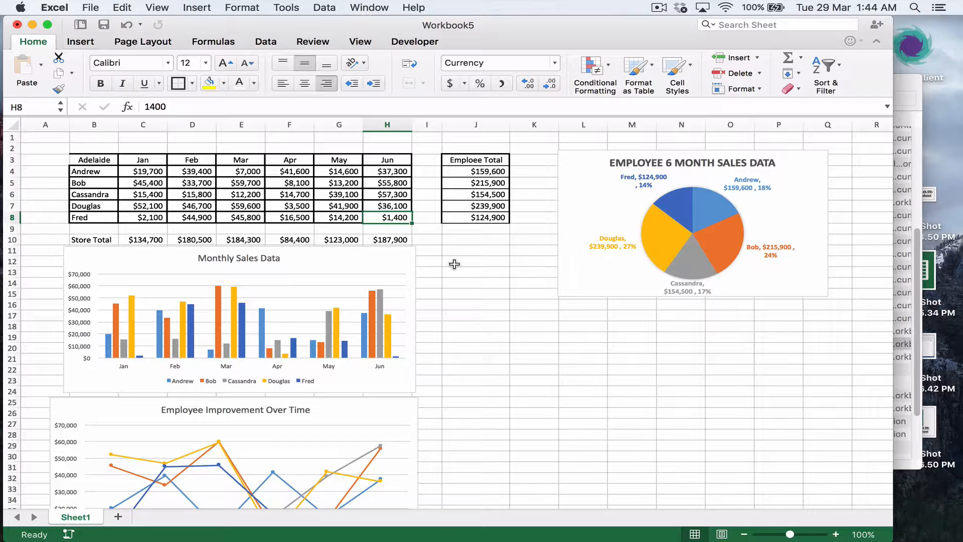
type("14")
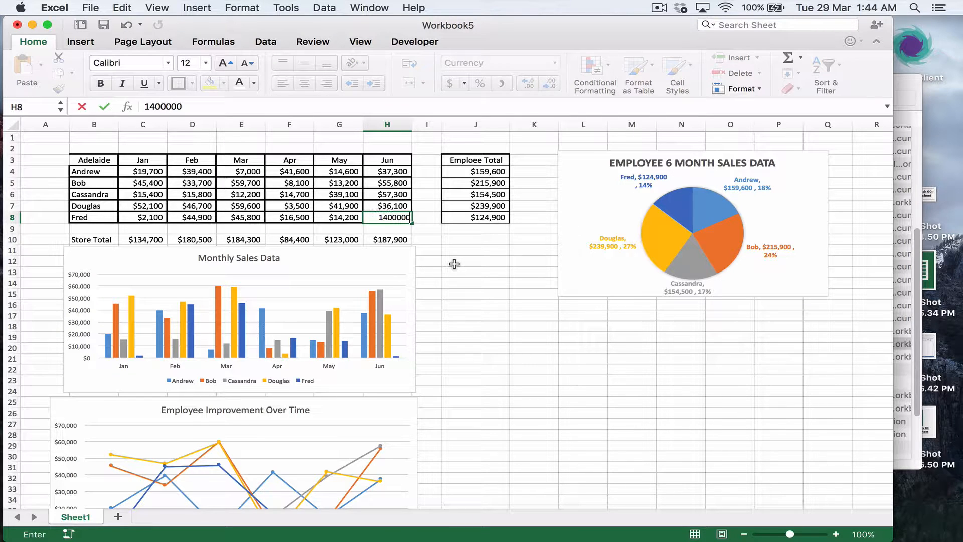
key("Return")
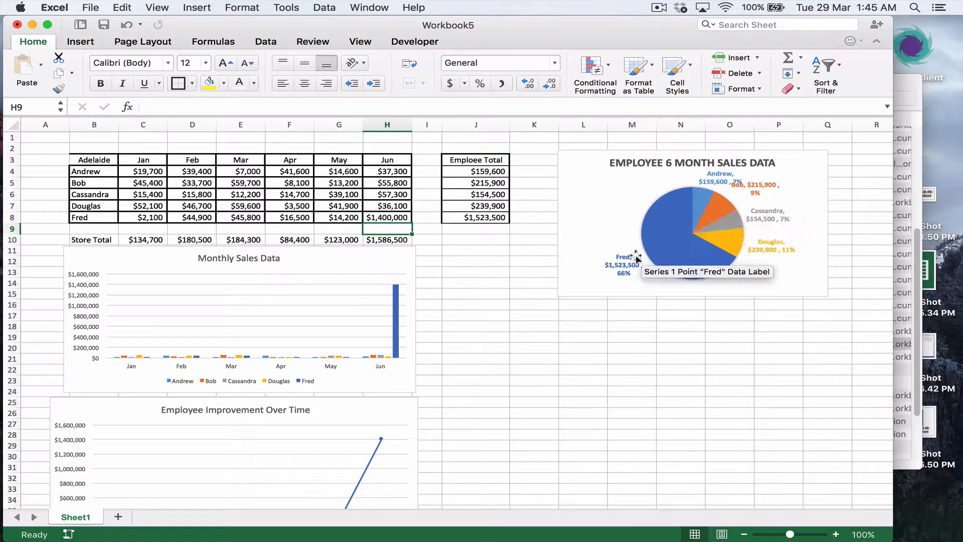
scroll(486, 307, "down", 4)
mouse_move(398, 291)
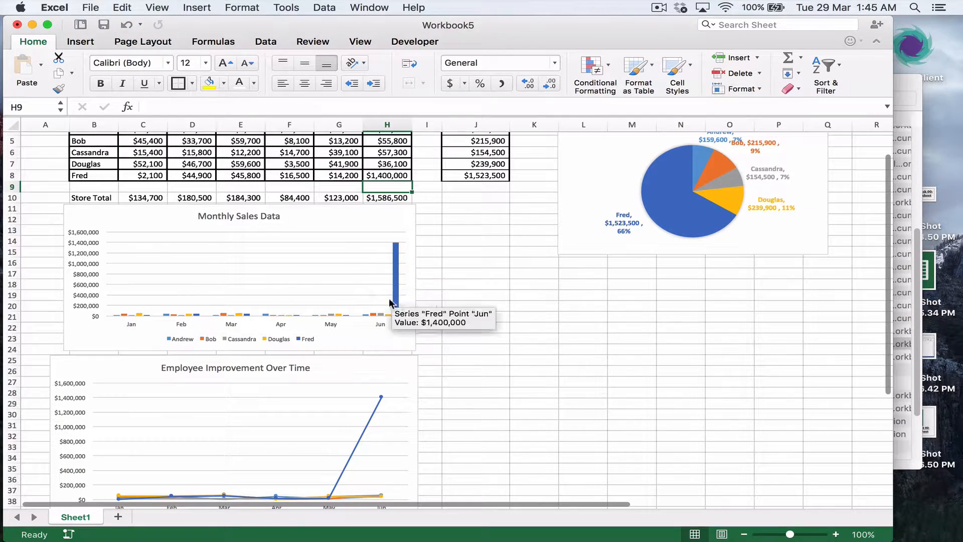
scroll(394, 281, "down", 4)
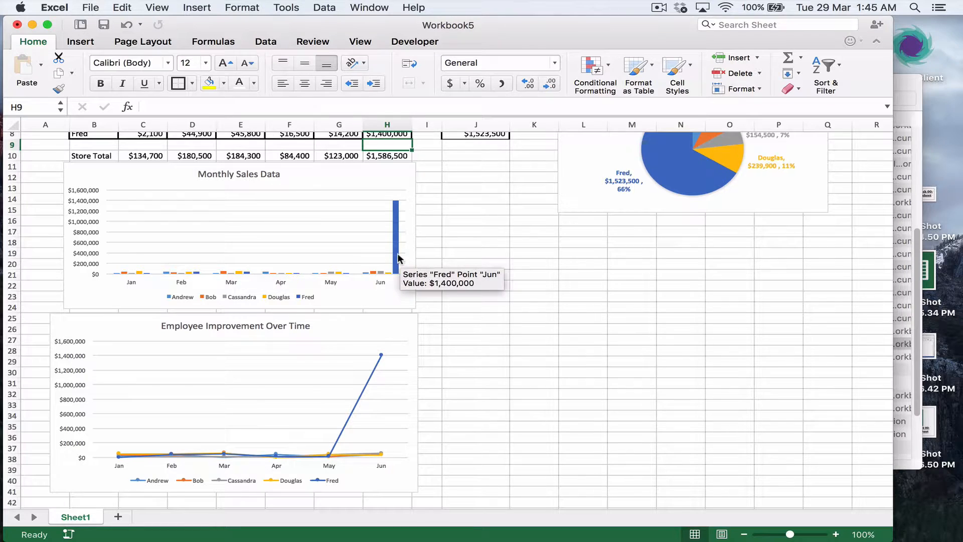
scroll(399, 255, "down", 3)
scroll(309, 349, "up", 6)
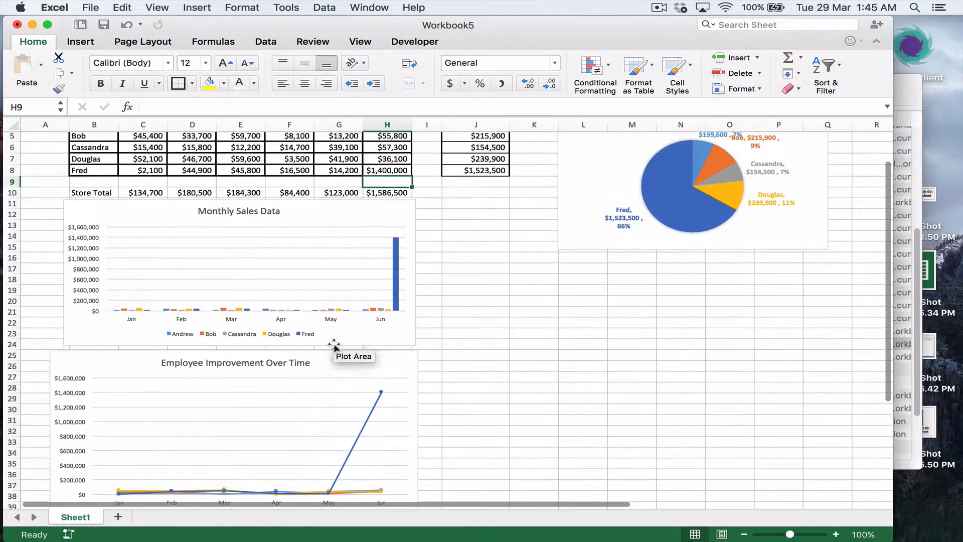
Set the vertical axis maximum of the Monthly Sales Data chart to 1.0E6.
right_click(86, 315)
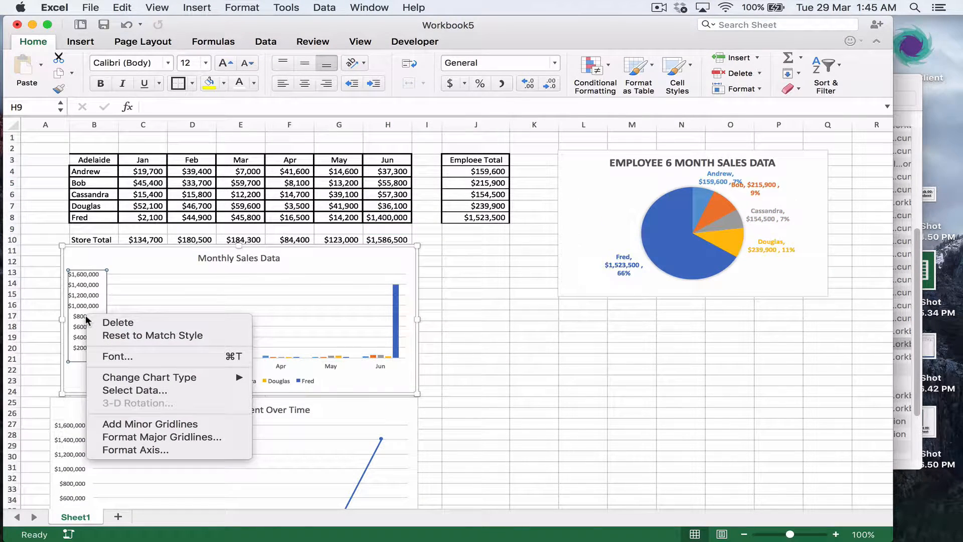
left_click(134, 450)
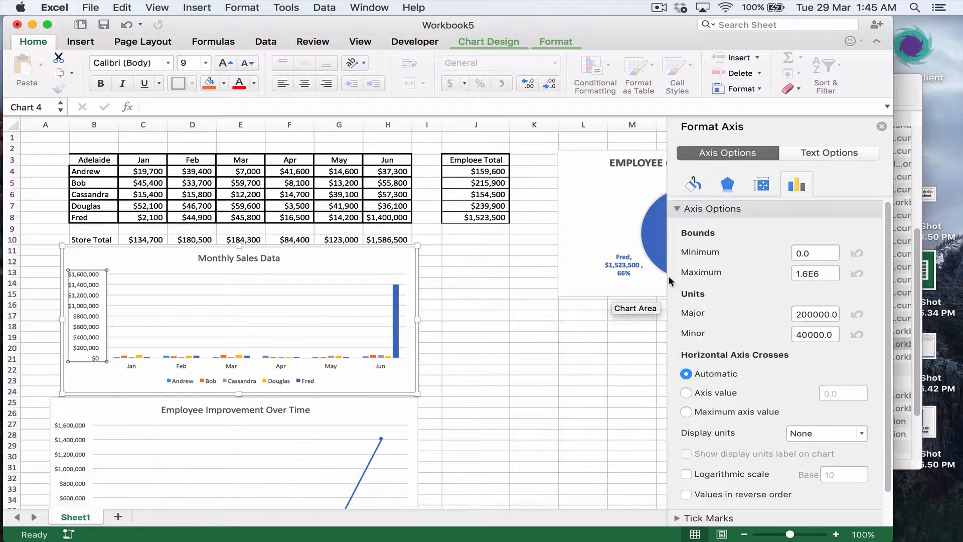
left_click(823, 273)
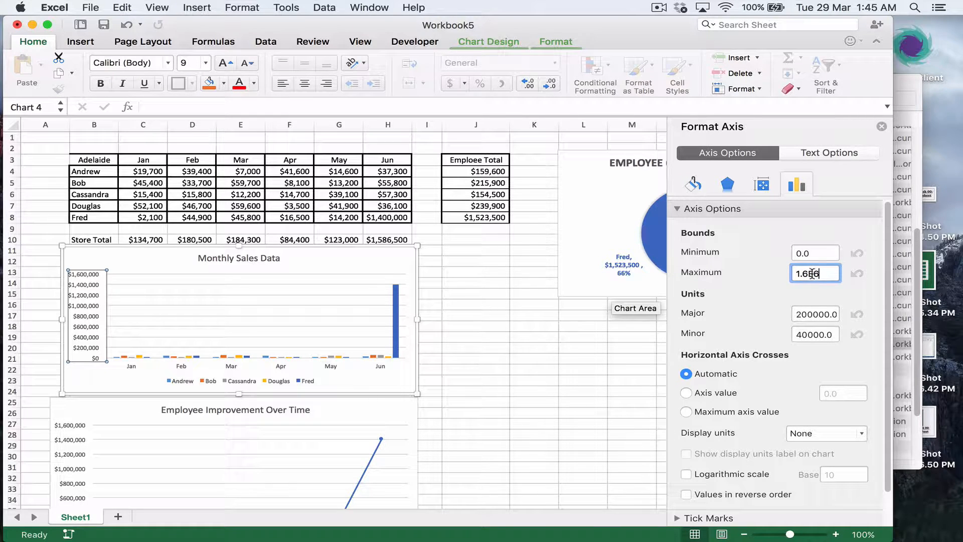
left_click_drag(817, 274, 801, 276)
type("0")
left_click(808, 315)
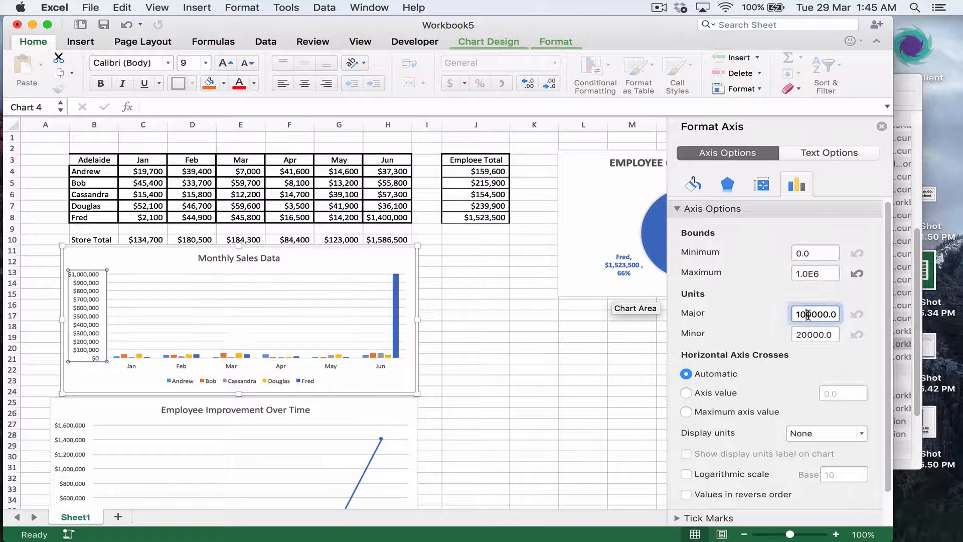
Lower the Monthly Sales Data chart's vertical axis maximum to 300000.
left_click_drag(827, 274, 803, 274)
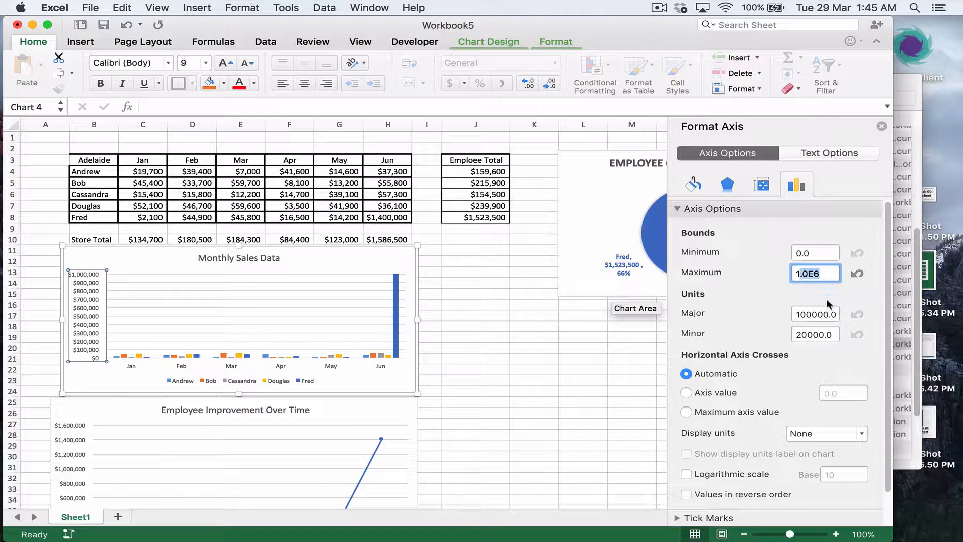
key("BackSpace")
key("BackSpace")
type("300000")
key("Return")
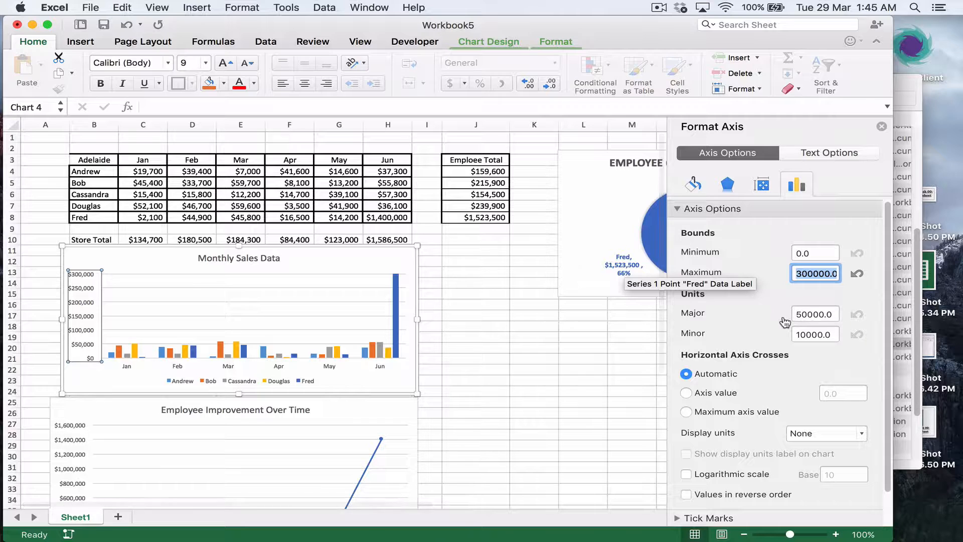
Set the Monthly Sales Data chart's vertical axis maximum to 70000 and close the axis formatting options.
type("700")
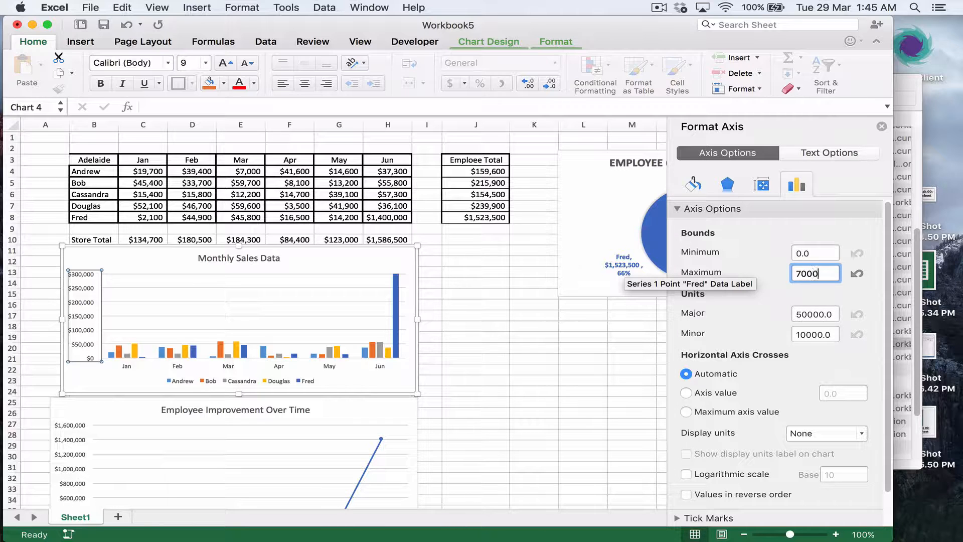
key("Return")
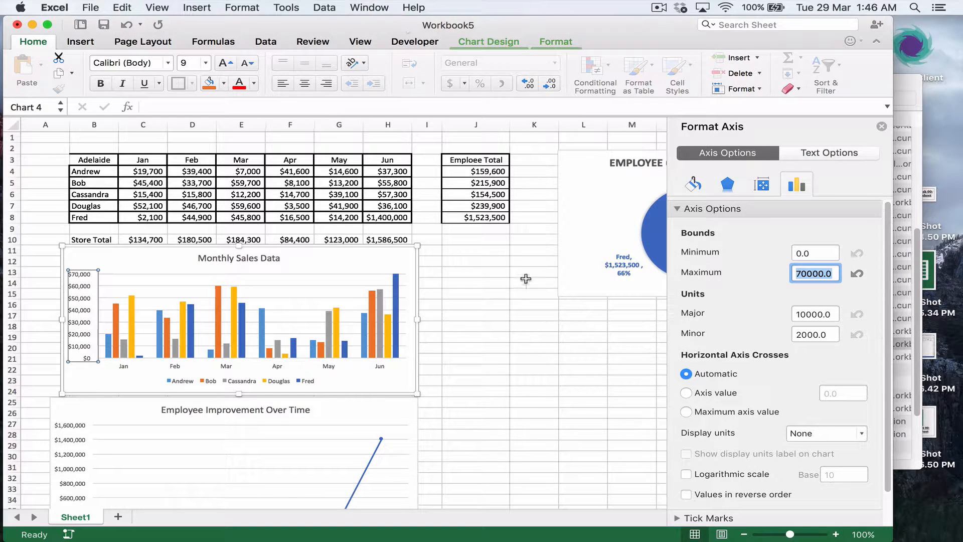
scroll(559, 344, "down", 3)
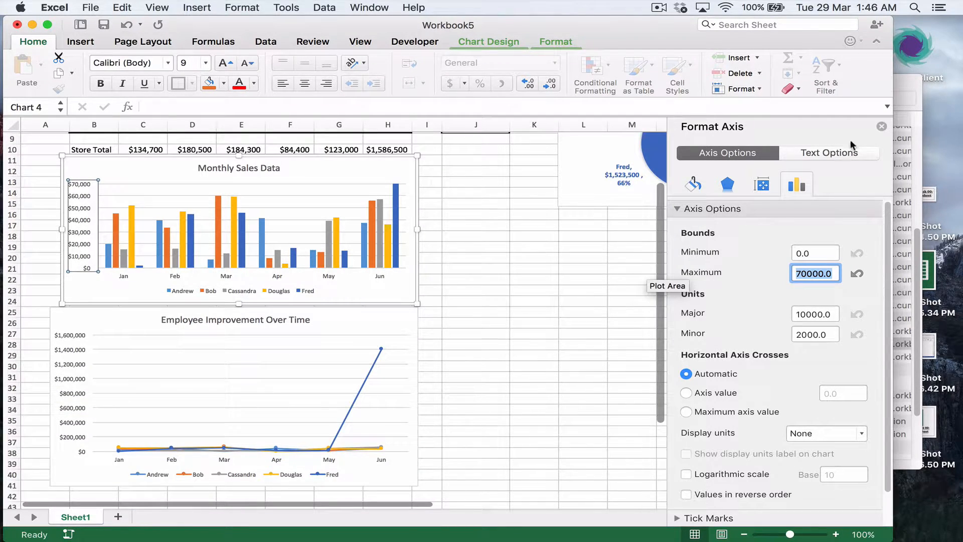
left_click(881, 127)
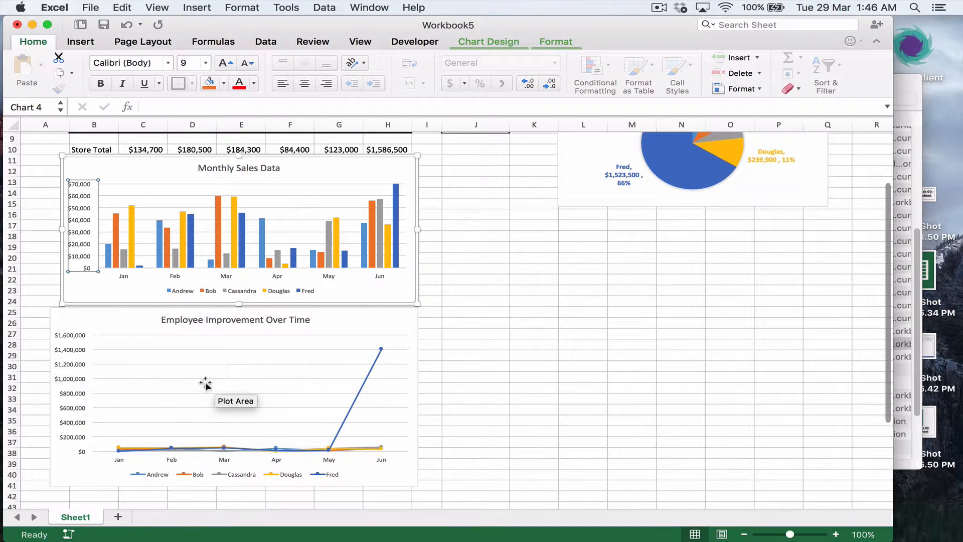
Set the vertical axis maximum of the Employee Improvement Over Time chart to 70000.
left_click(68, 382)
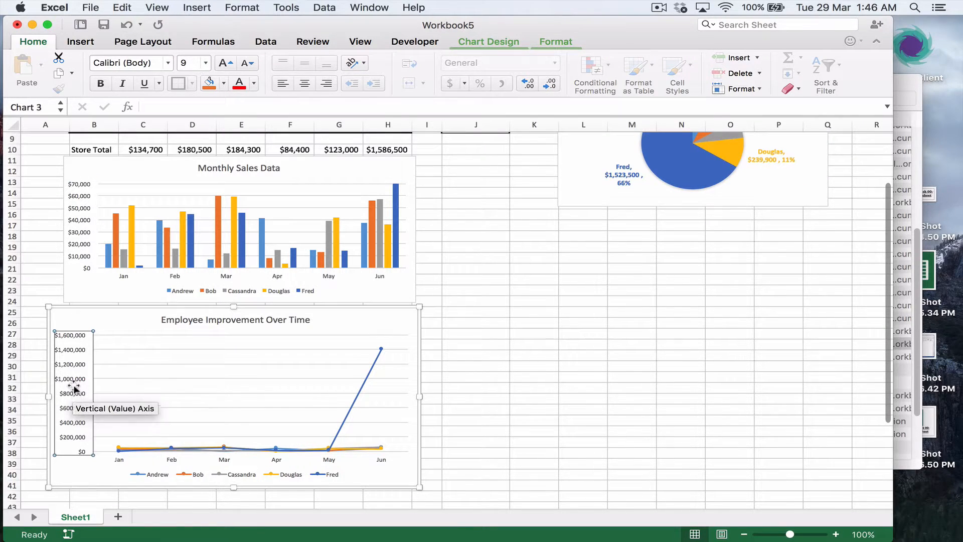
right_click(70, 381)
left_click(124, 517)
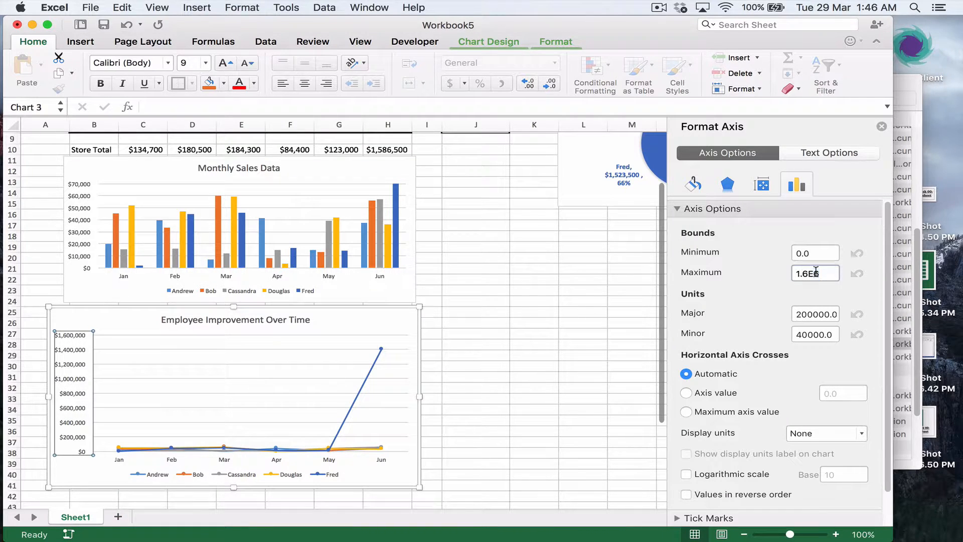
left_click_drag(821, 273, 763, 271)
type("70000")
key("Return")
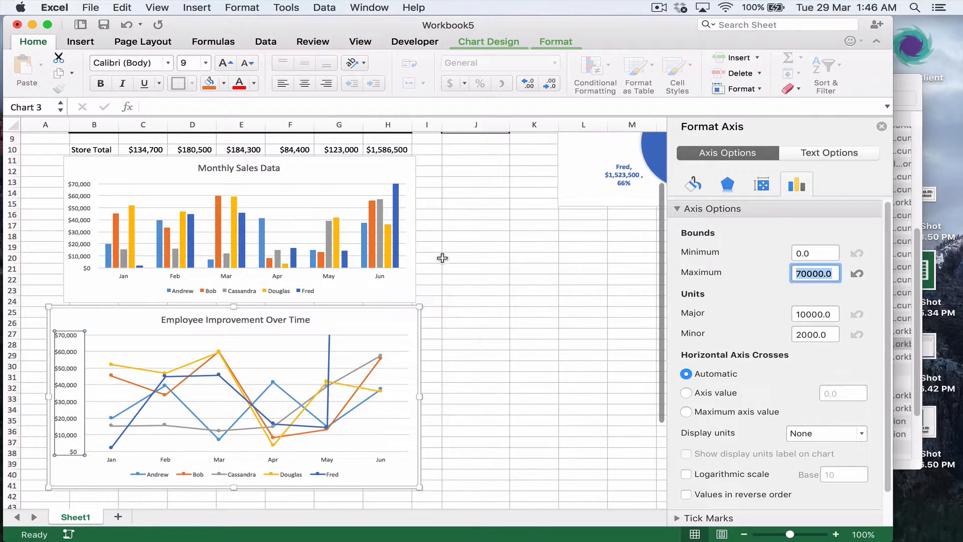
Set the last employee's June sales in H8 to 1400 and close the formatting options.
scroll(448, 257, "up", 3)
left_click(397, 218)
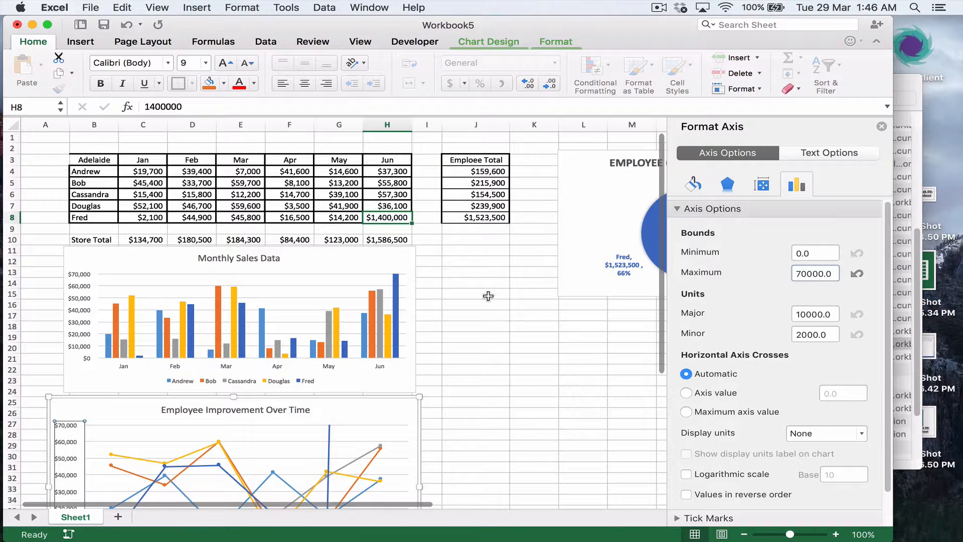
type("1")
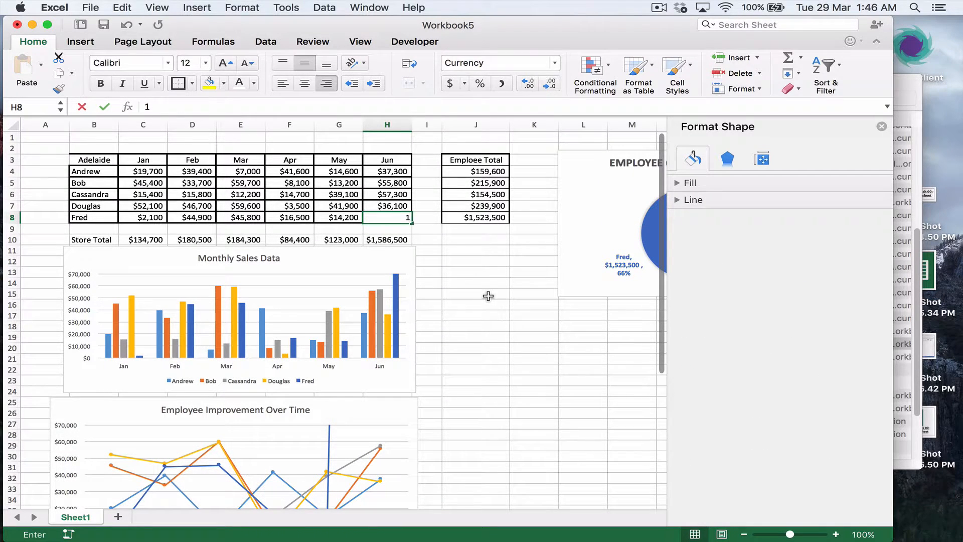
type(",40")
key("BackSpace")
key("BackSpace")
key("BackSpace")
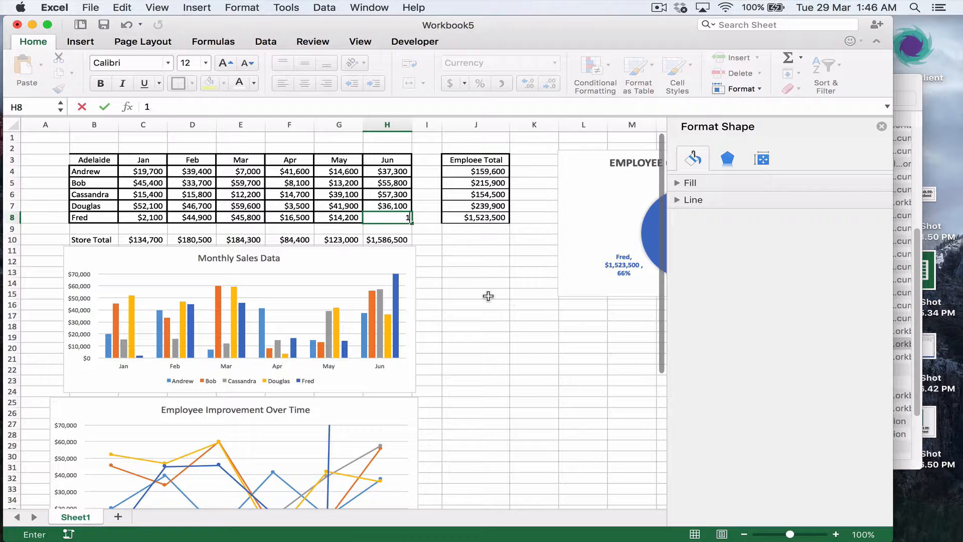
type("400")
key("Return")
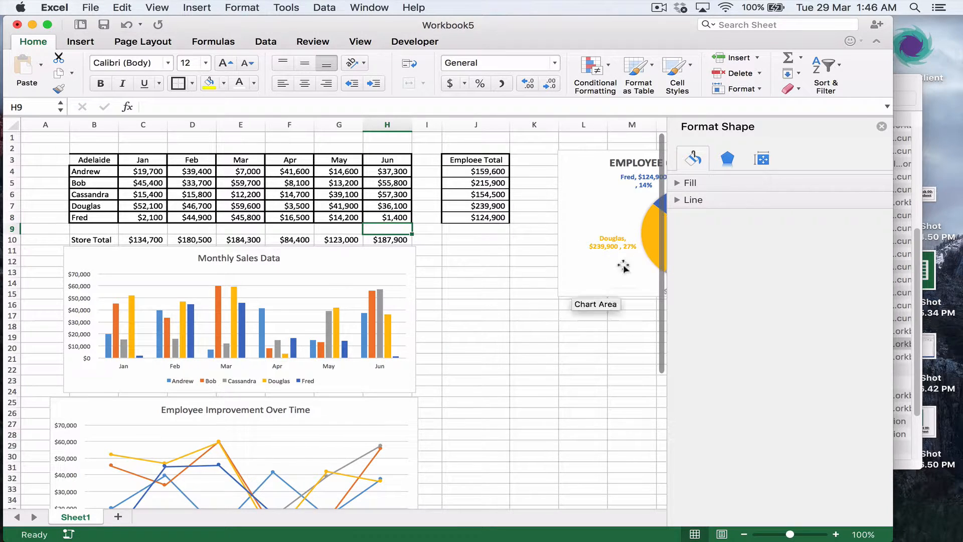
left_click(881, 127)
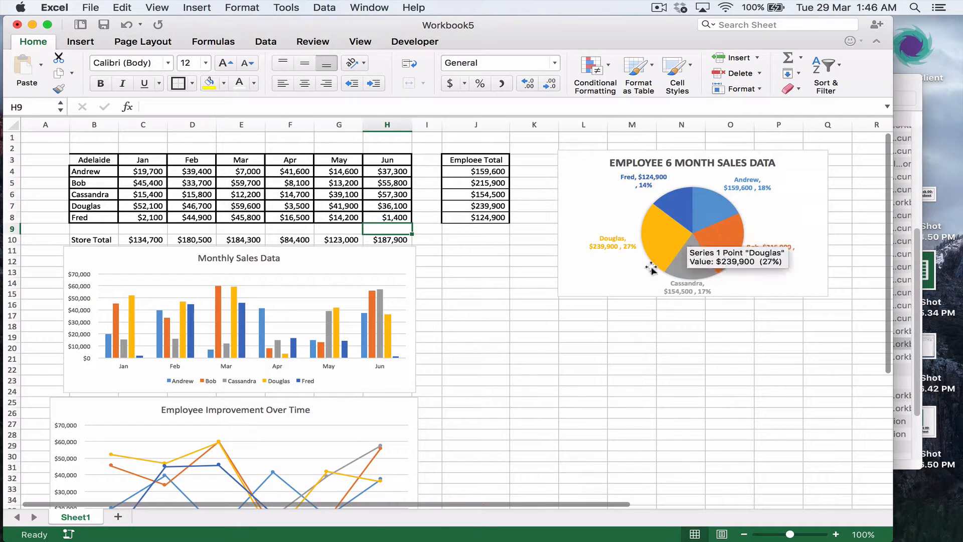
Move the Adelaide label from cell B3 to B2, above the sales table.
left_click(489, 380)
scroll(485, 336, "down", 3)
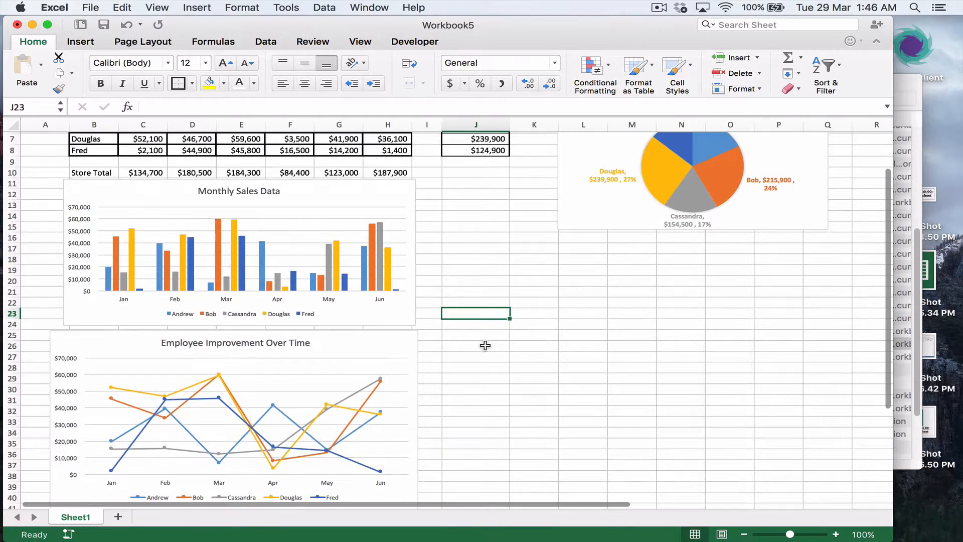
scroll(486, 343, "up", 3)
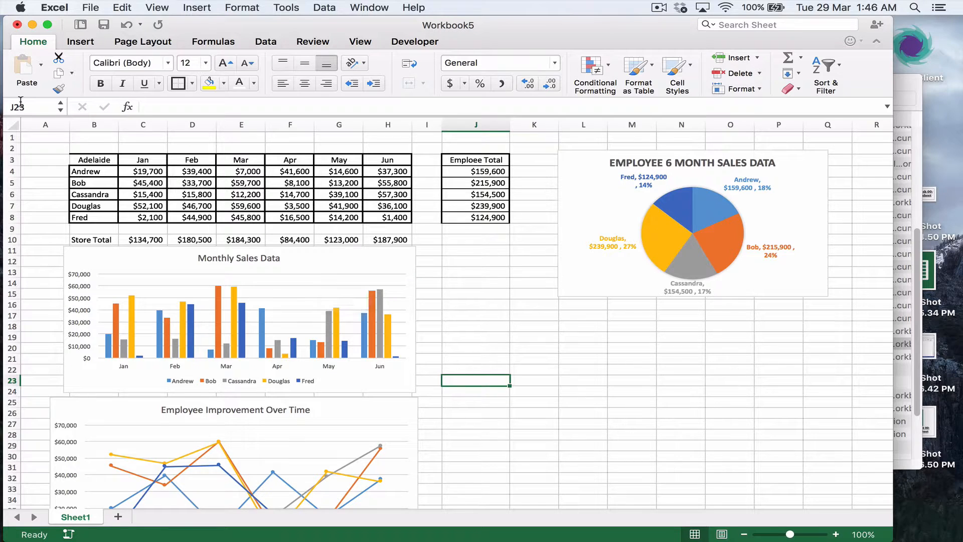
left_click(91, 155)
left_click_drag(91, 154, 90, 147)
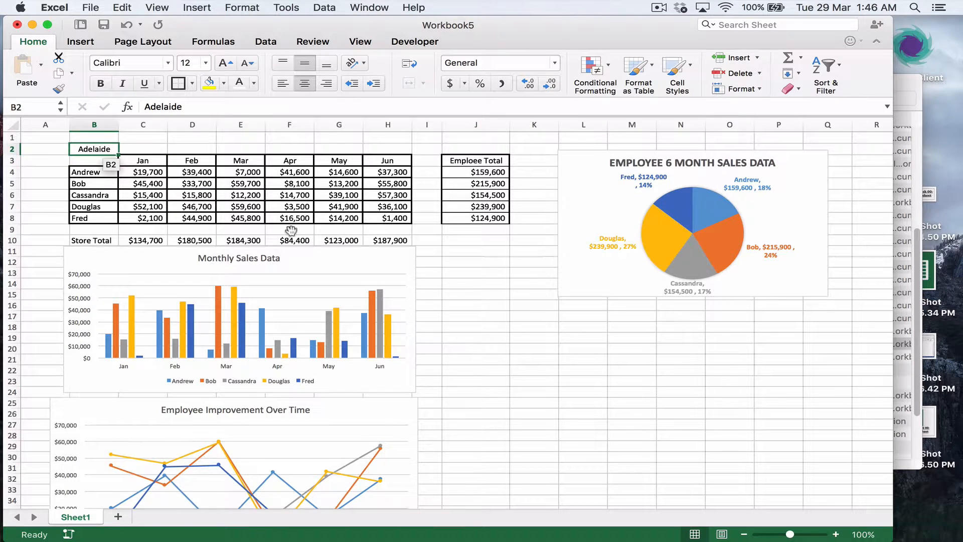
Rename the Sheet1 worksheet as Adelaide.
right_click(84, 518)
left_click(122, 422)
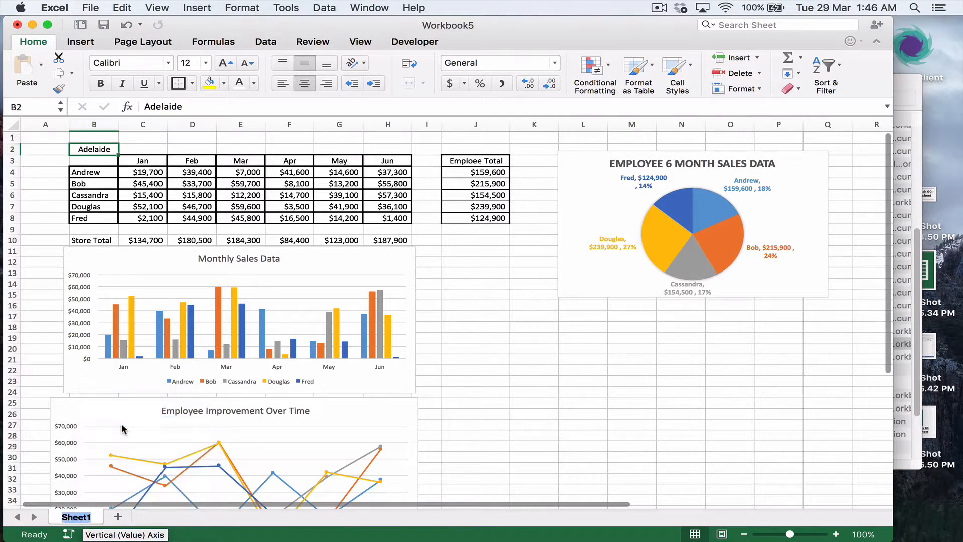
type("Adelaide")
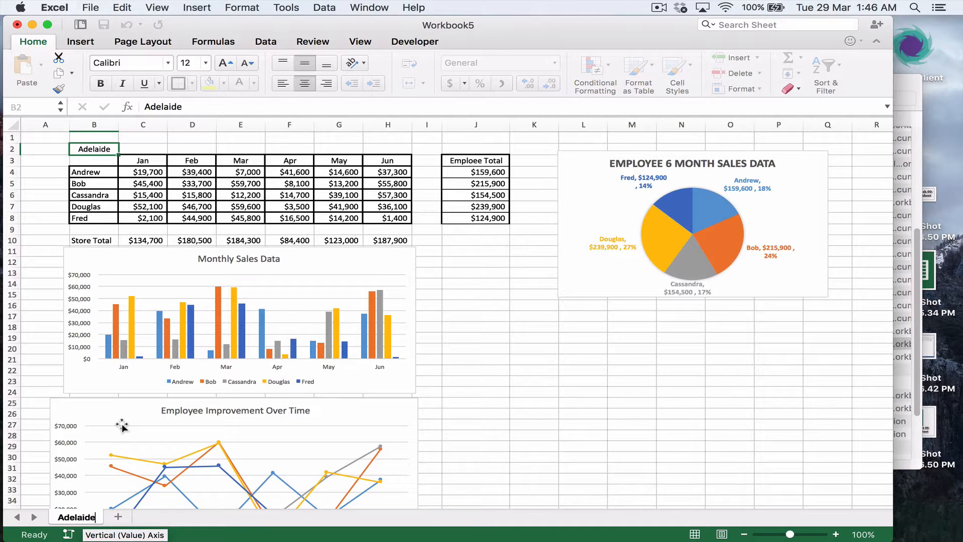
key("Return")
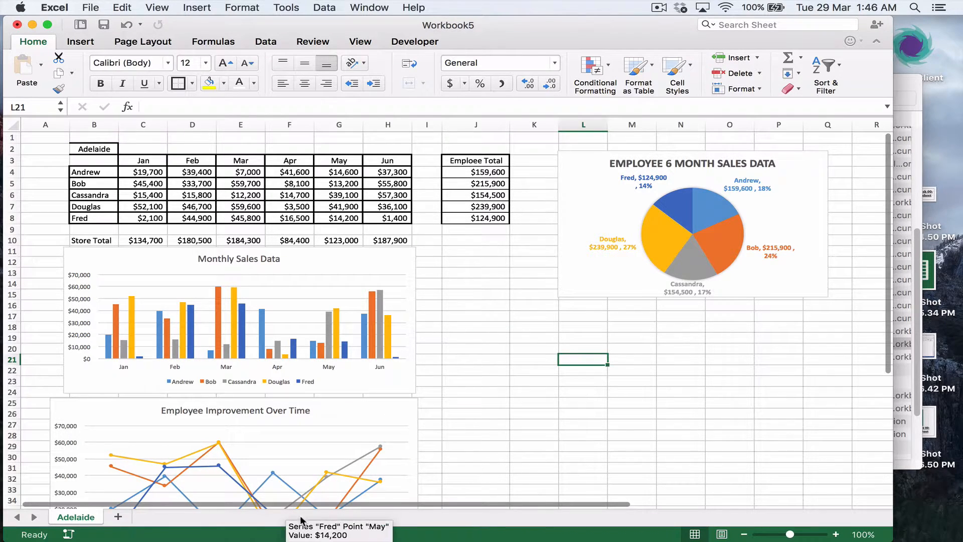
Add a new worksheet and name it Overall.
left_click(118, 517)
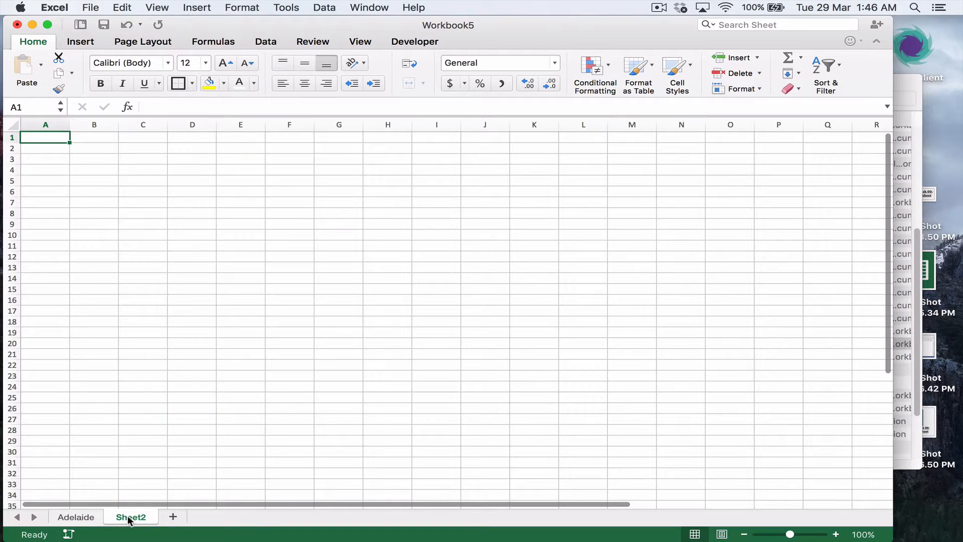
right_click(128, 517)
left_click(173, 420)
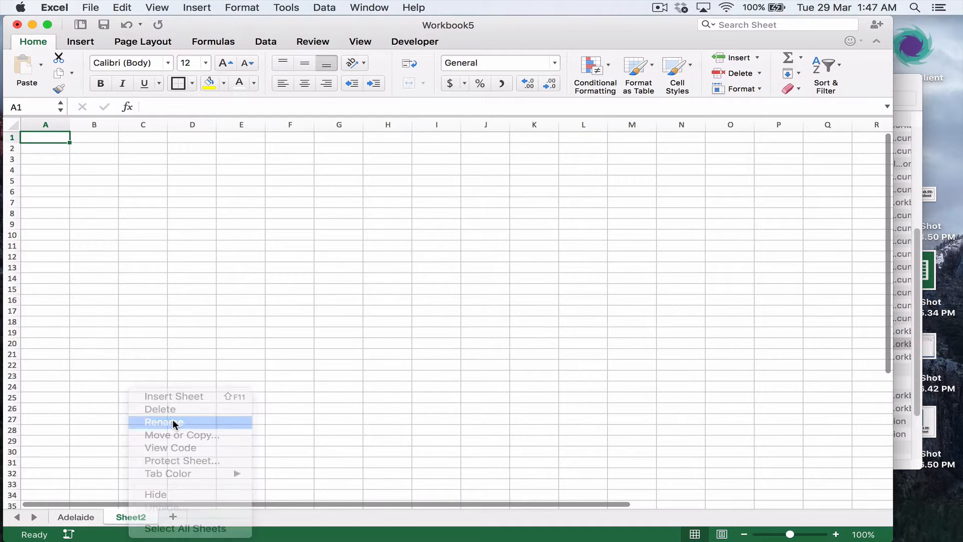
type("overall")
key("Return")
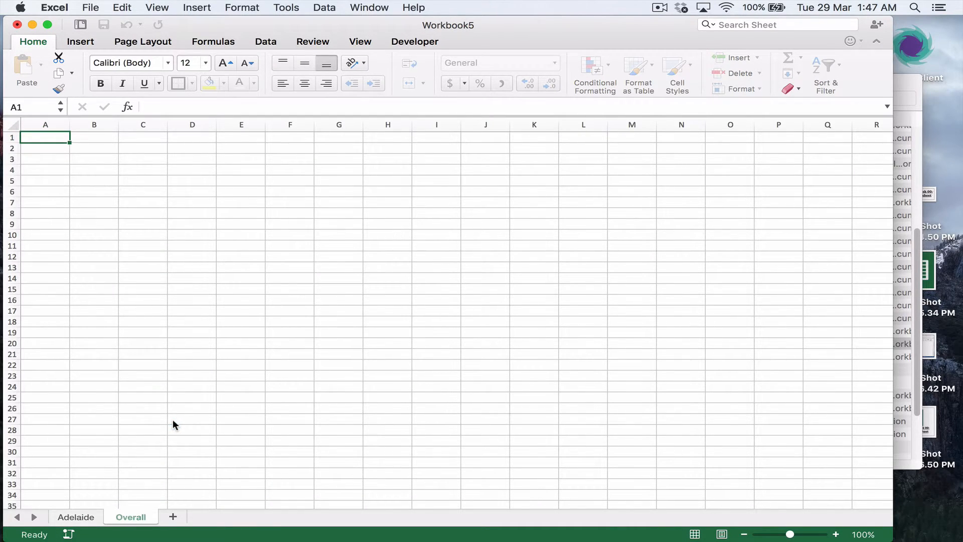
Place the Overall worksheet before Adelaide, then return to cell J16 on the Adelaide sheet.
left_click_drag(109, 520, 57, 516)
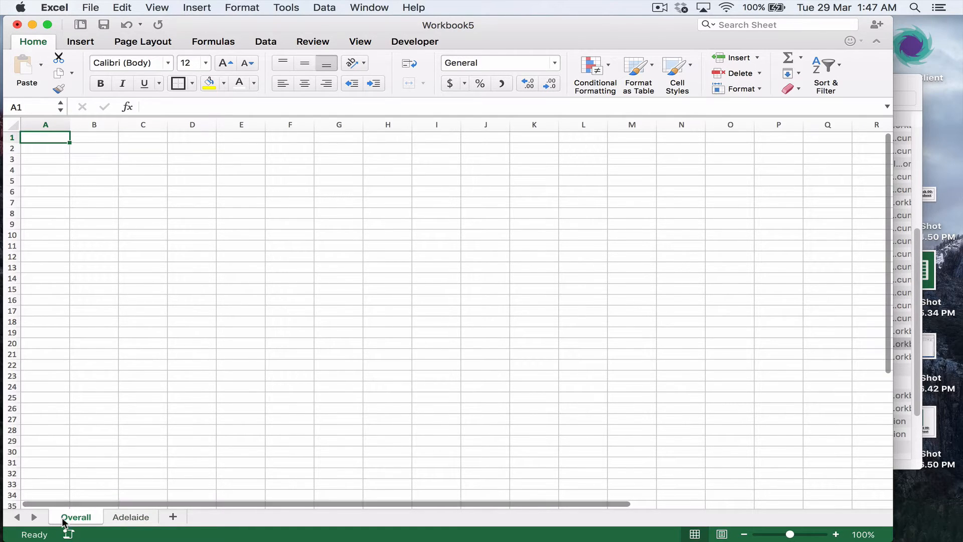
left_click(129, 517)
left_click(484, 300)
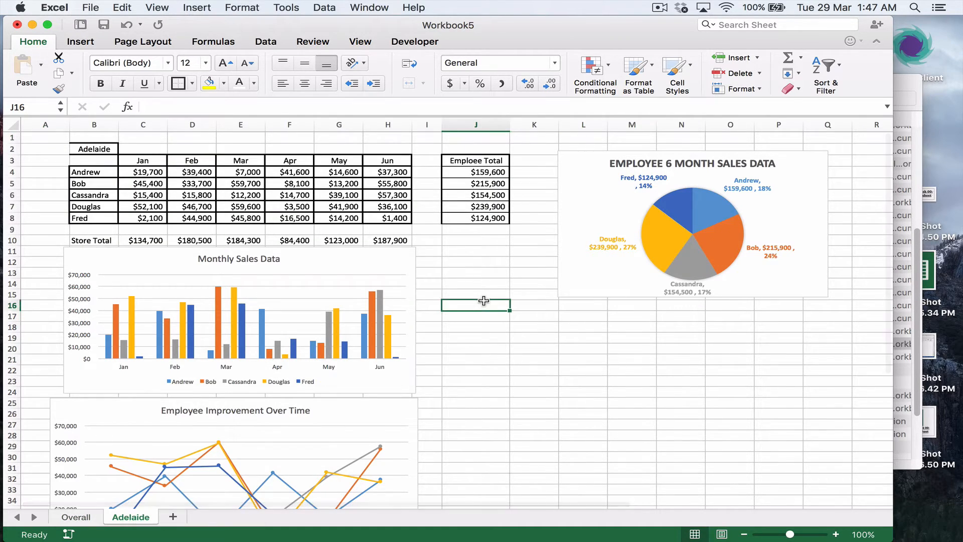